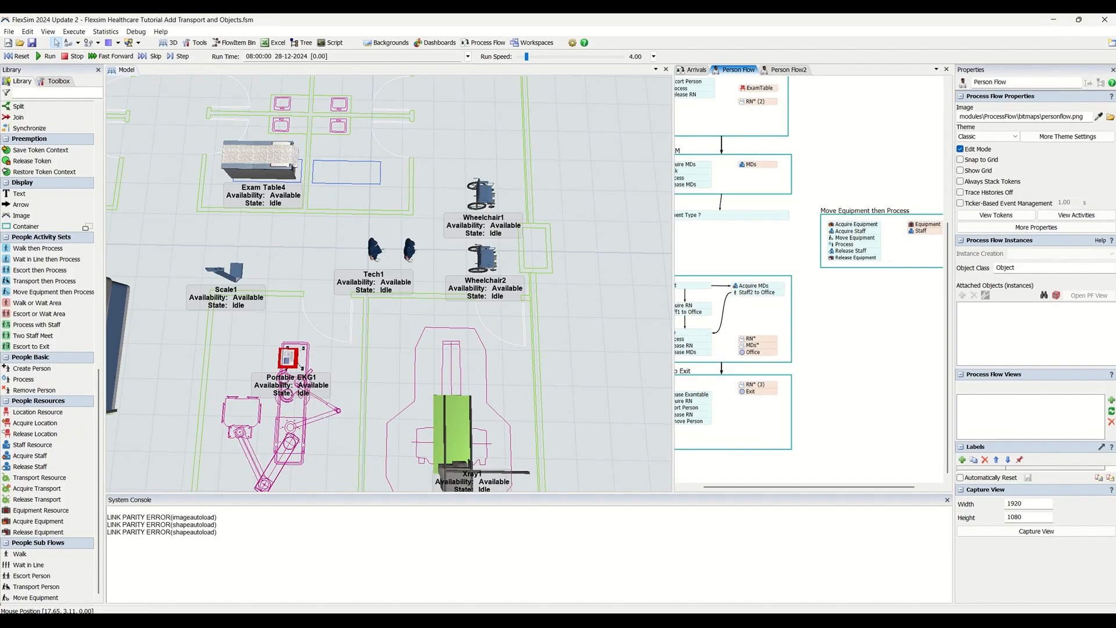
- Rename the title of the "Move Equipment then Process" container as EKG
double_click(862, 214)
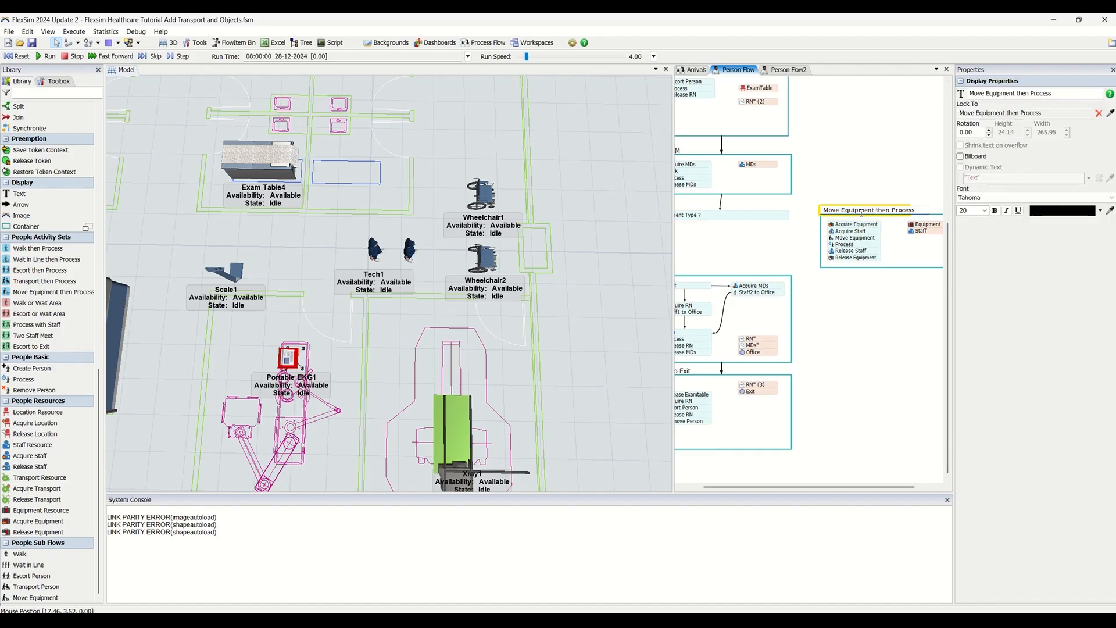
key("ctrl+a")
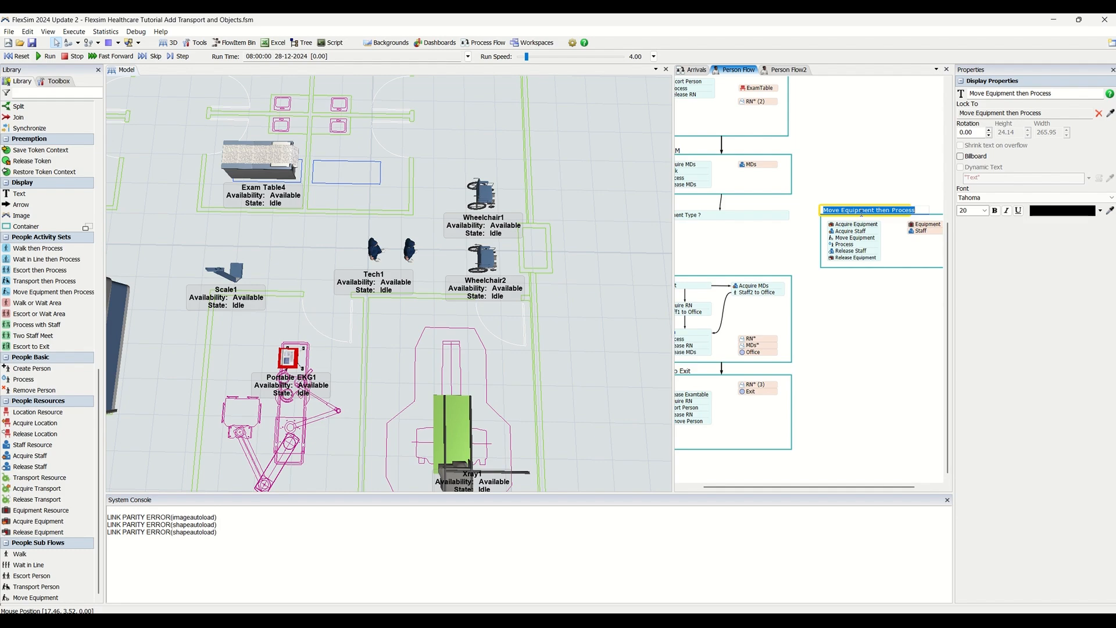
type("EKG")
key("Return")
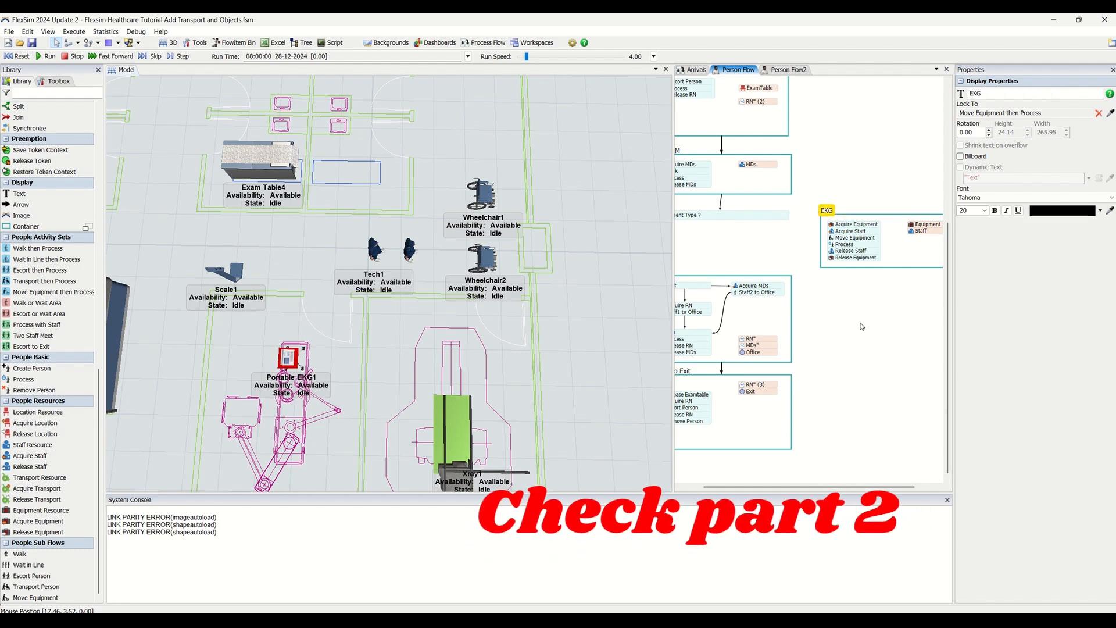
left_click(863, 324)
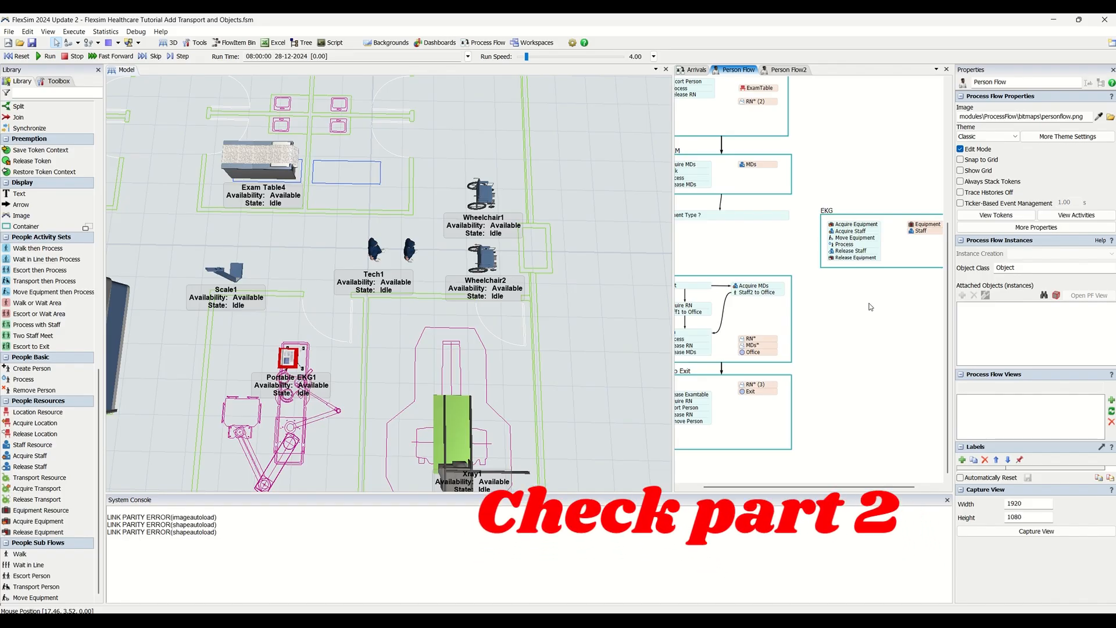
- Rename the Equipment resource in the EKG container as EKG
left_click_drag(871, 307, 792, 309)
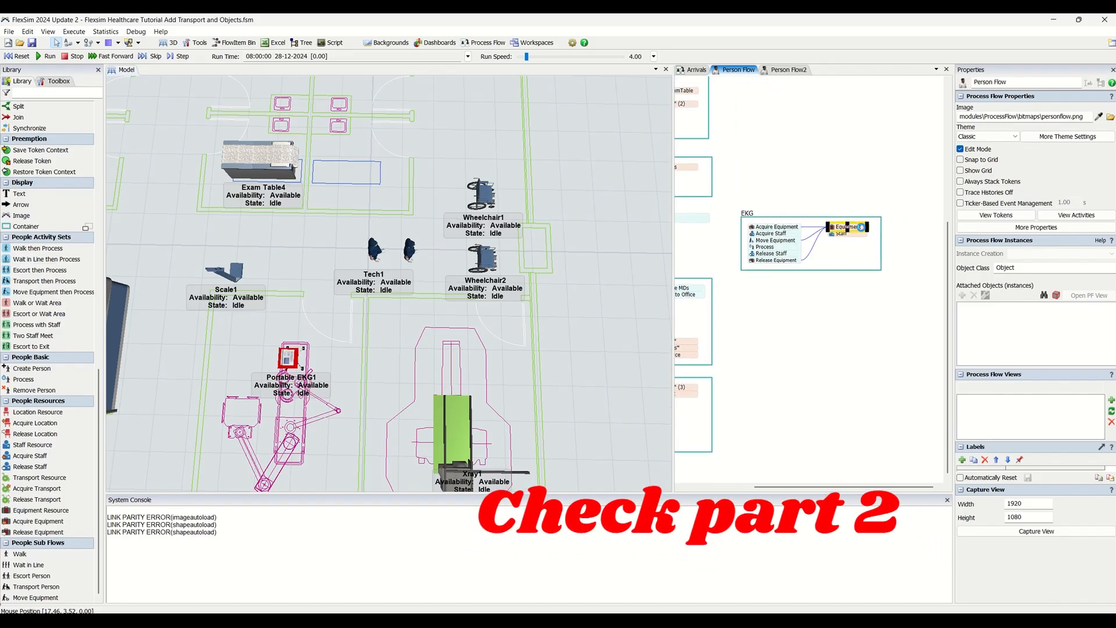
left_click(862, 227)
double_click(863, 229)
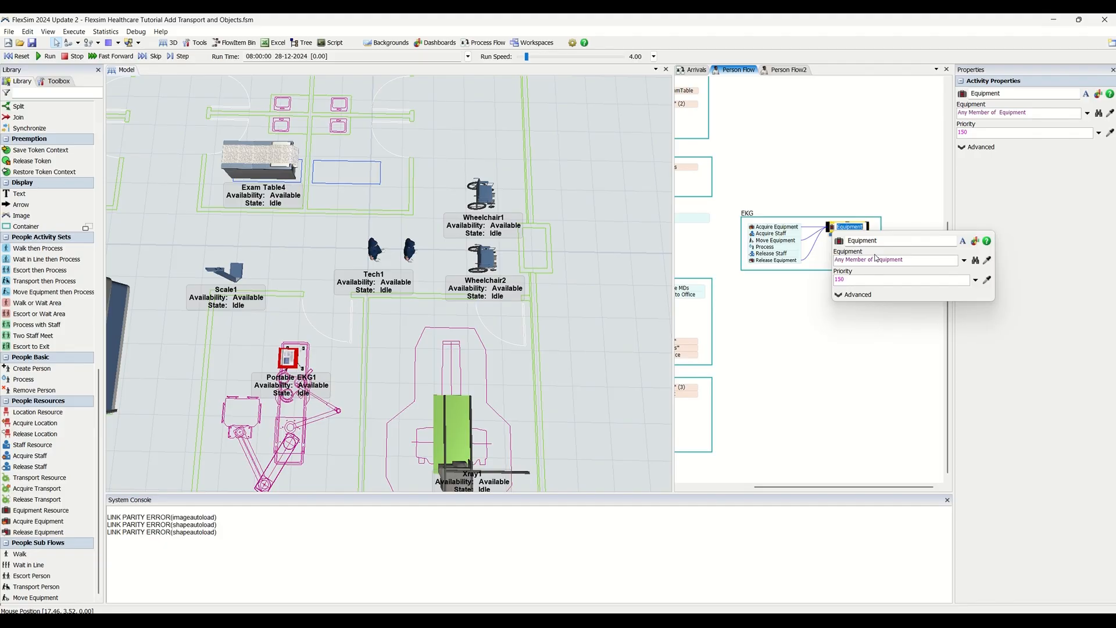
double_click(865, 241)
type("EKG")
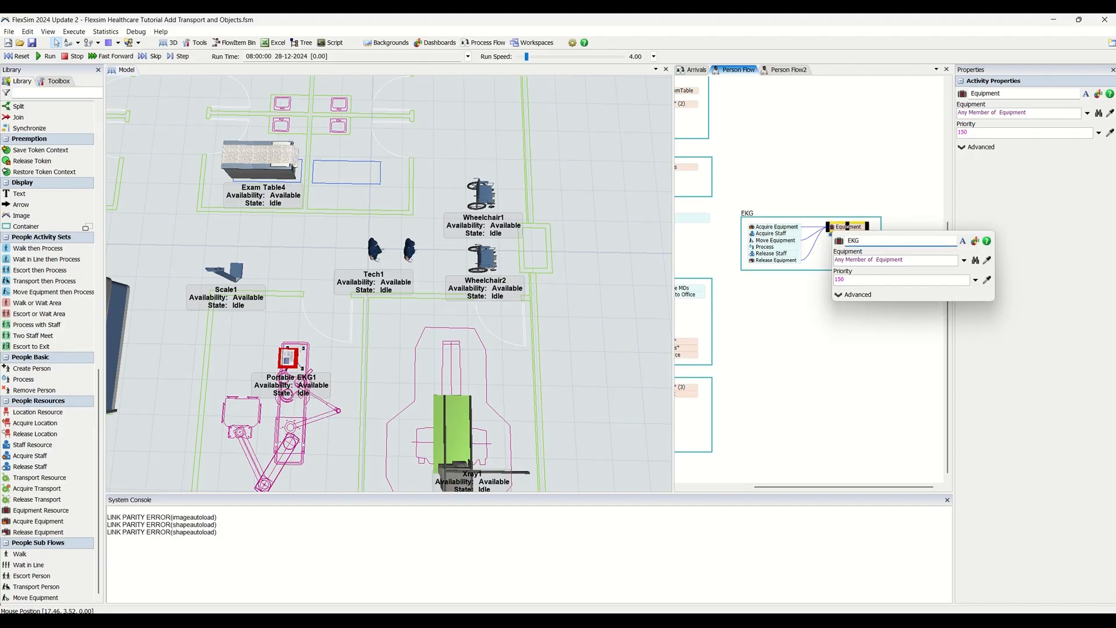
left_click(852, 326)
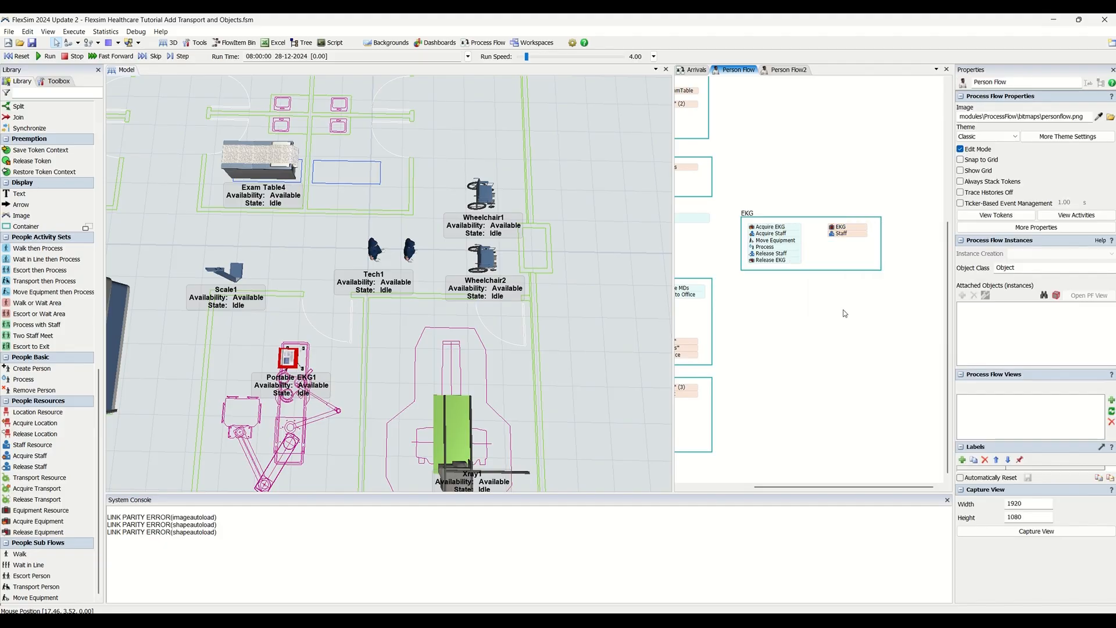
- Rename the Staff resource in the EKG container as EKG Tech
left_click(845, 235)
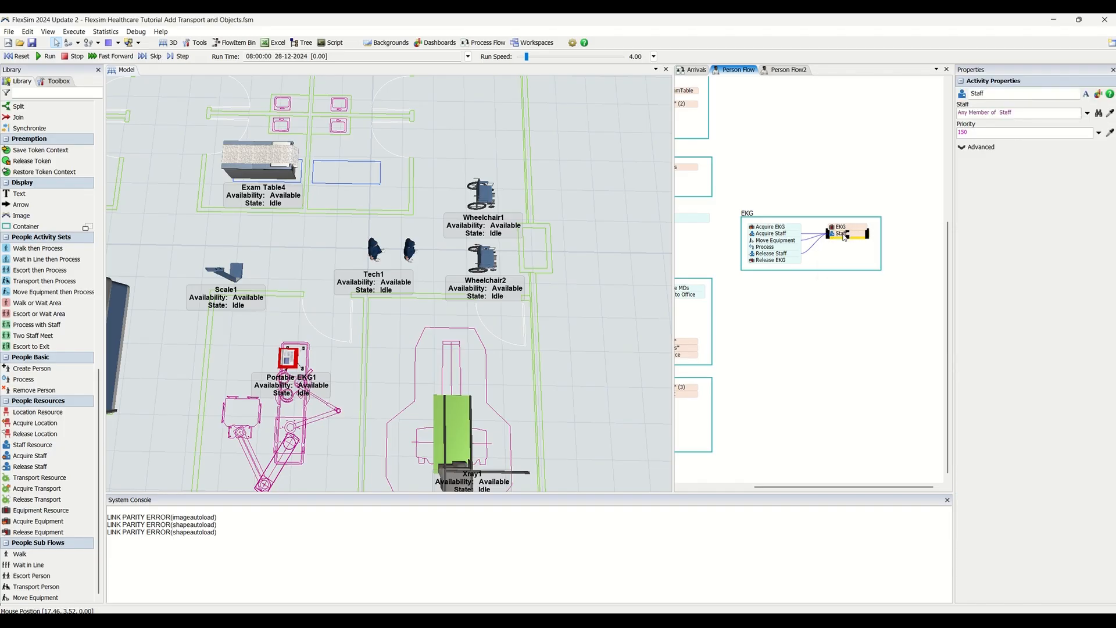
double_click(844, 235)
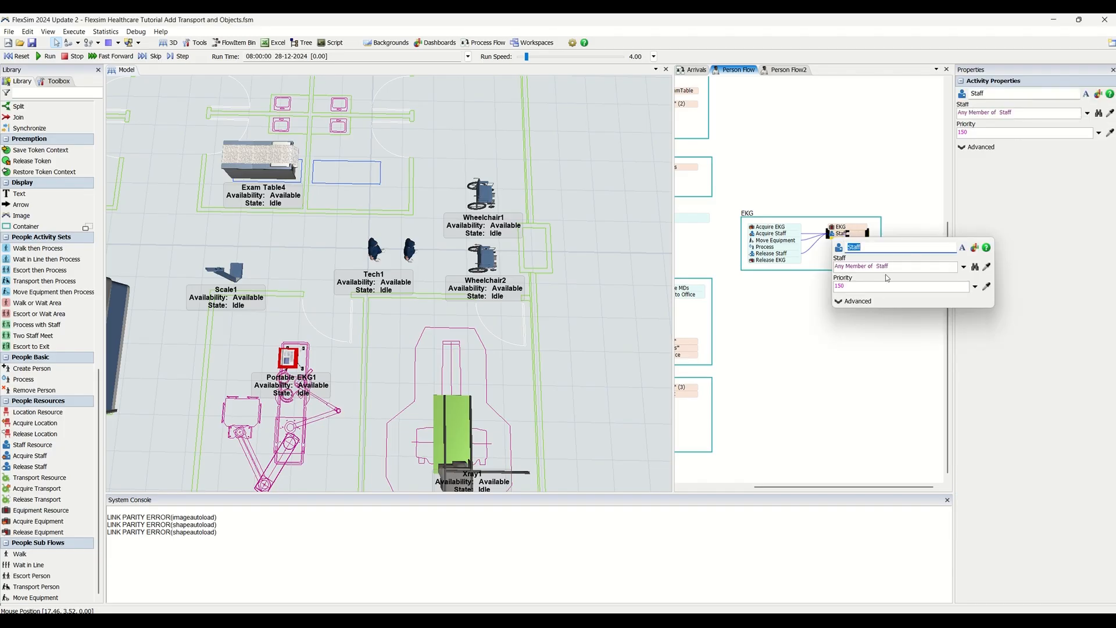
type("EKG Tech")
left_click(820, 349)
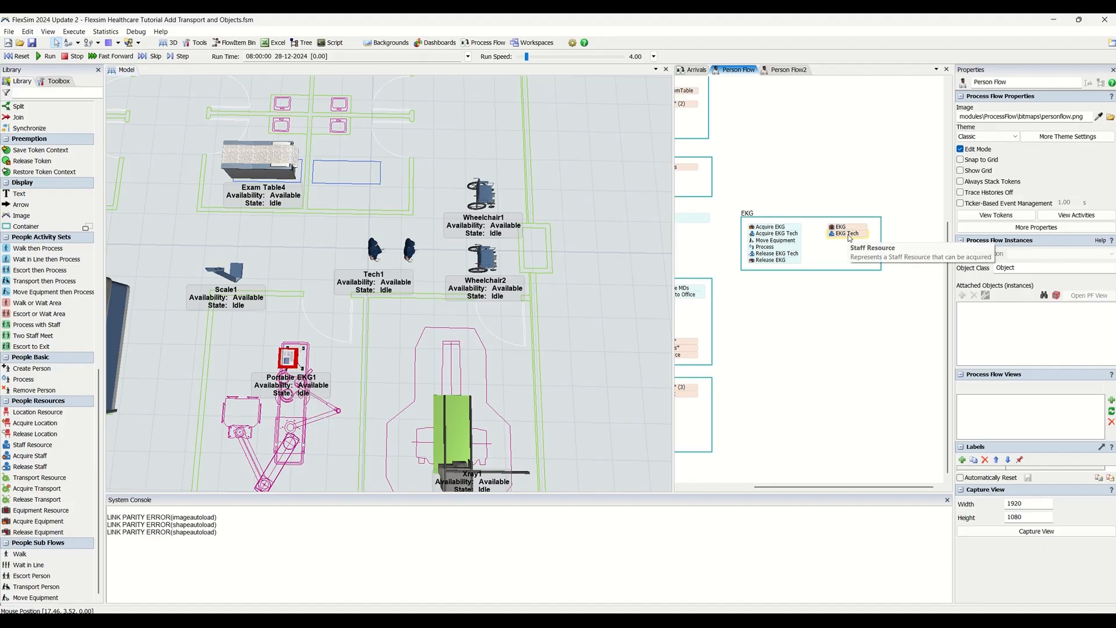
- Draw a connector from the lower edge of the EKG container to the Consult container
left_click_drag(719, 244, 814, 244)
scroll(814, 243, "down", 2)
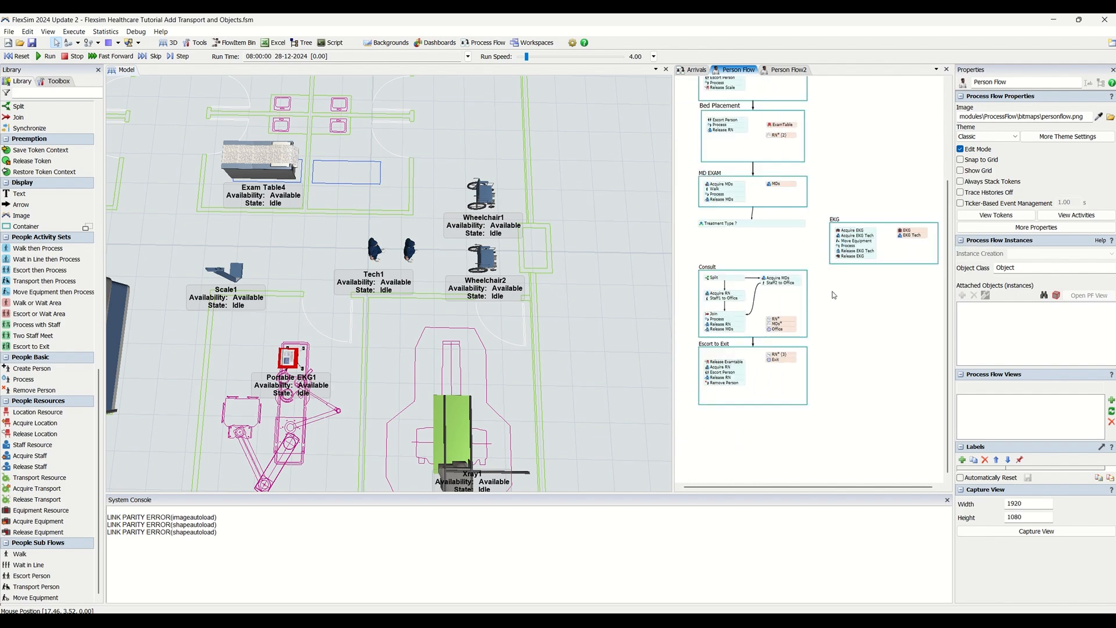
scroll(847, 268, "up", 2)
left_click(853, 271)
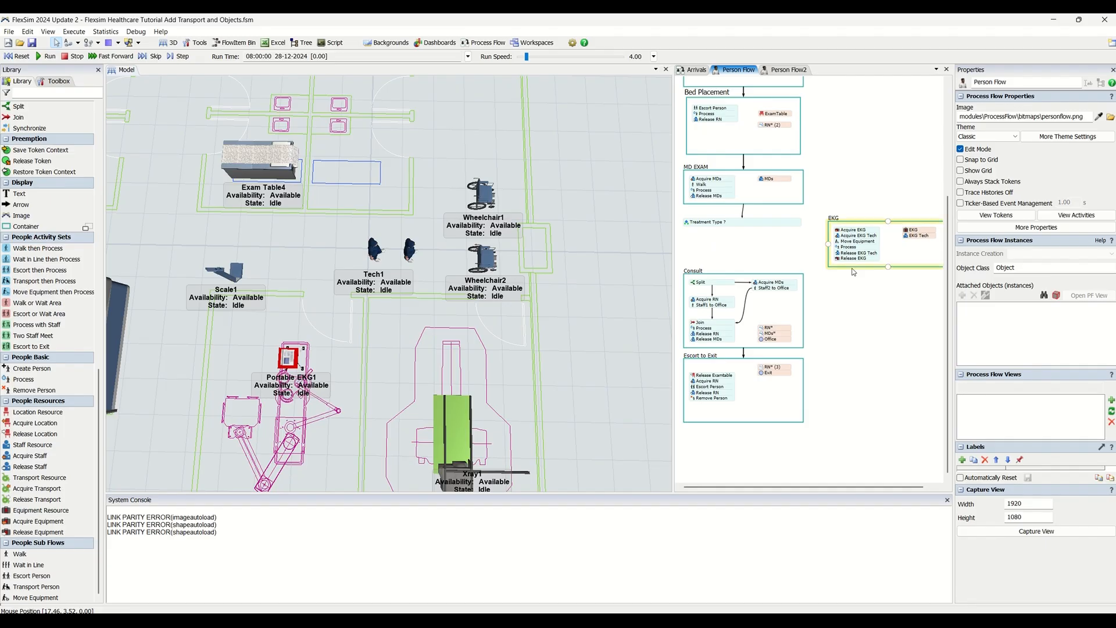
left_click_drag(888, 268, 753, 272)
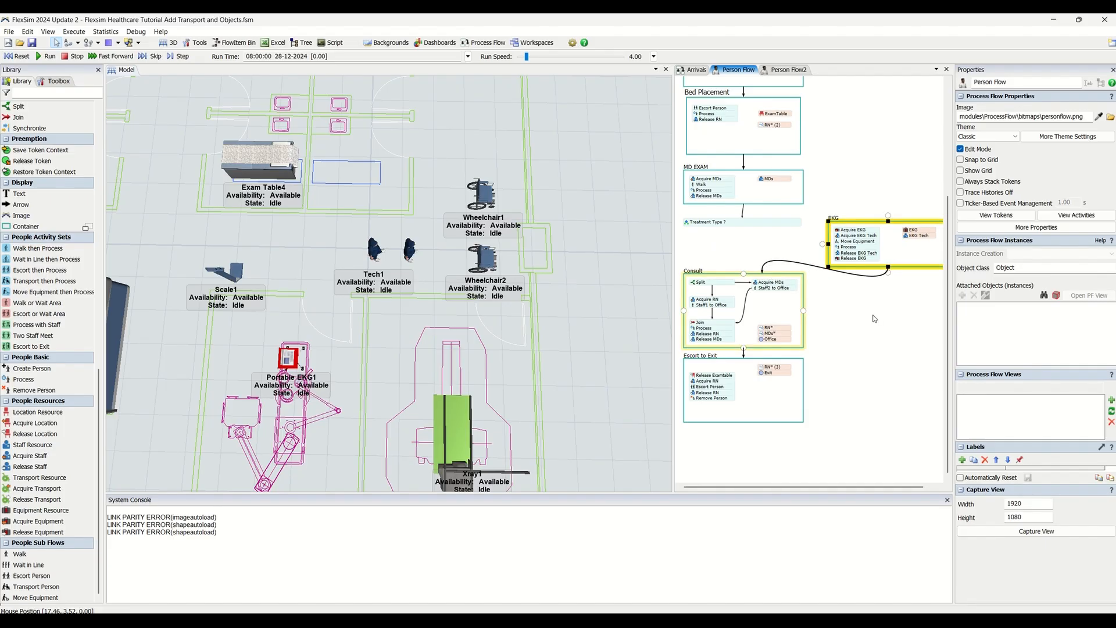
- Shift the EKG container slightly up and connect the "Treatment Type ?" decision to it
left_click_drag(873, 315, 844, 327)
left_click_drag(848, 233, 863, 224)
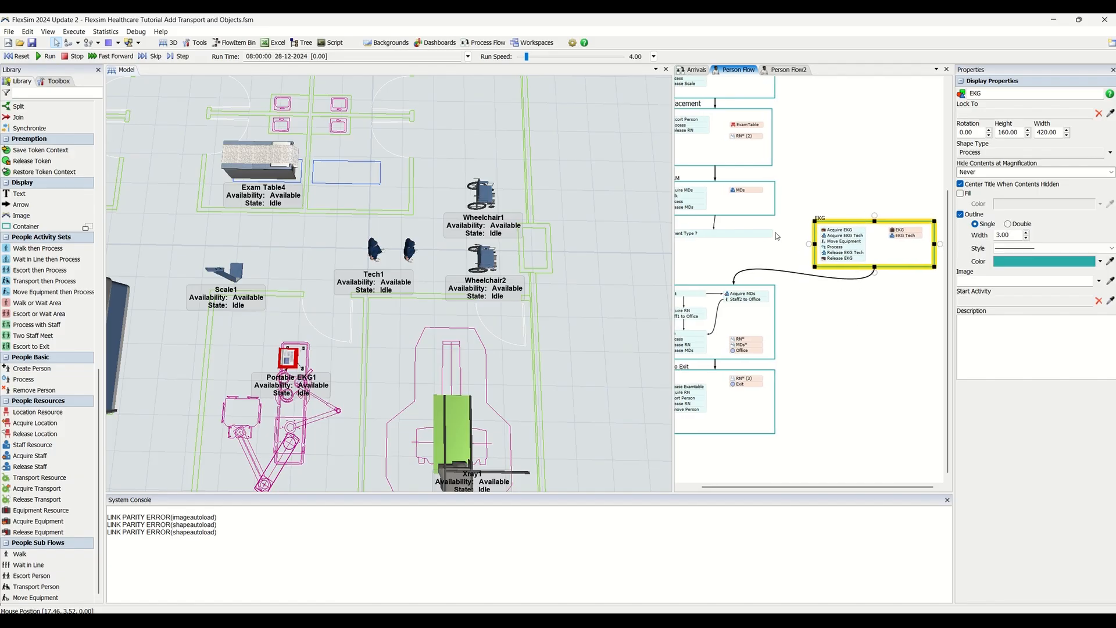
left_click_drag(777, 235, 820, 235)
left_click(843, 329)
- Assign the EKGs equipment group to the EKG resource in the EKG container
scroll(843, 329, "down", 2)
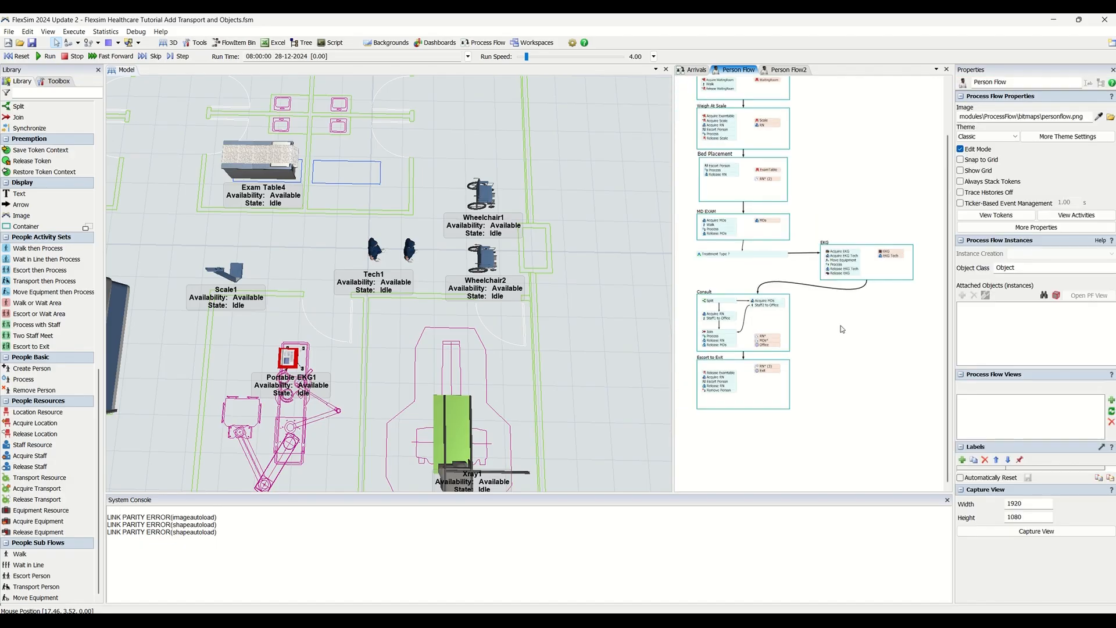
scroll(843, 329, "up", 1)
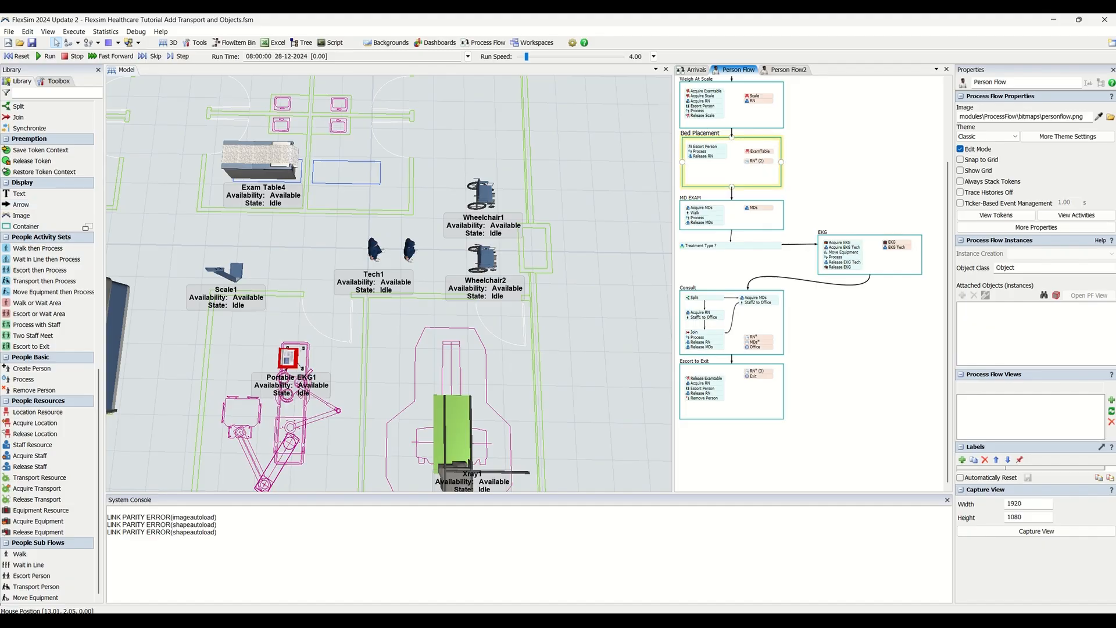
scroll(915, 228, "up", 3)
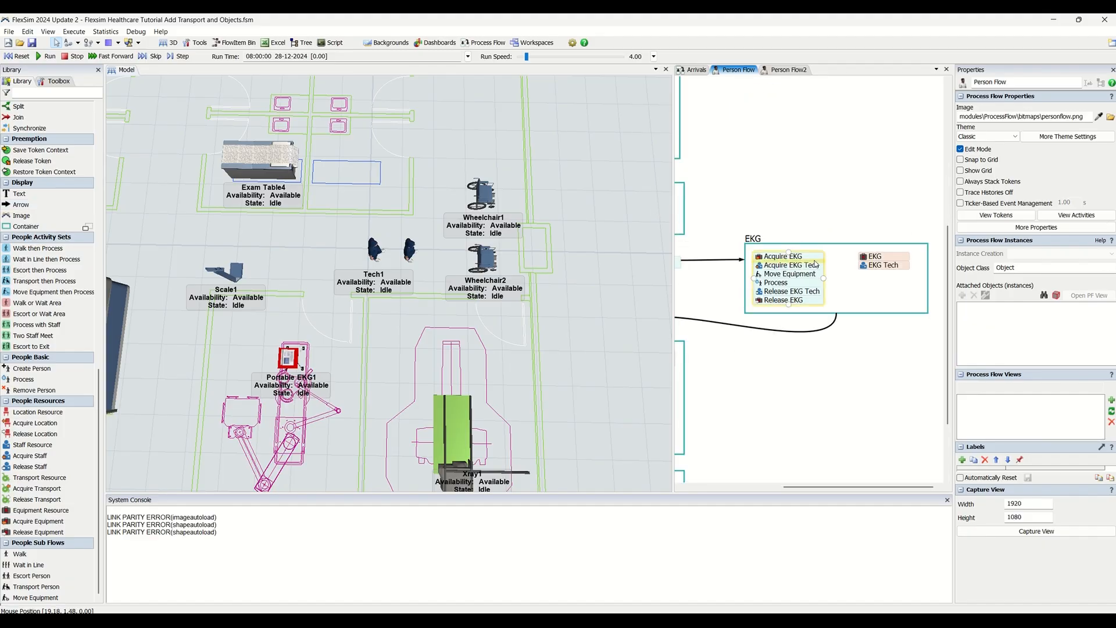
left_click(814, 260)
left_click(867, 257)
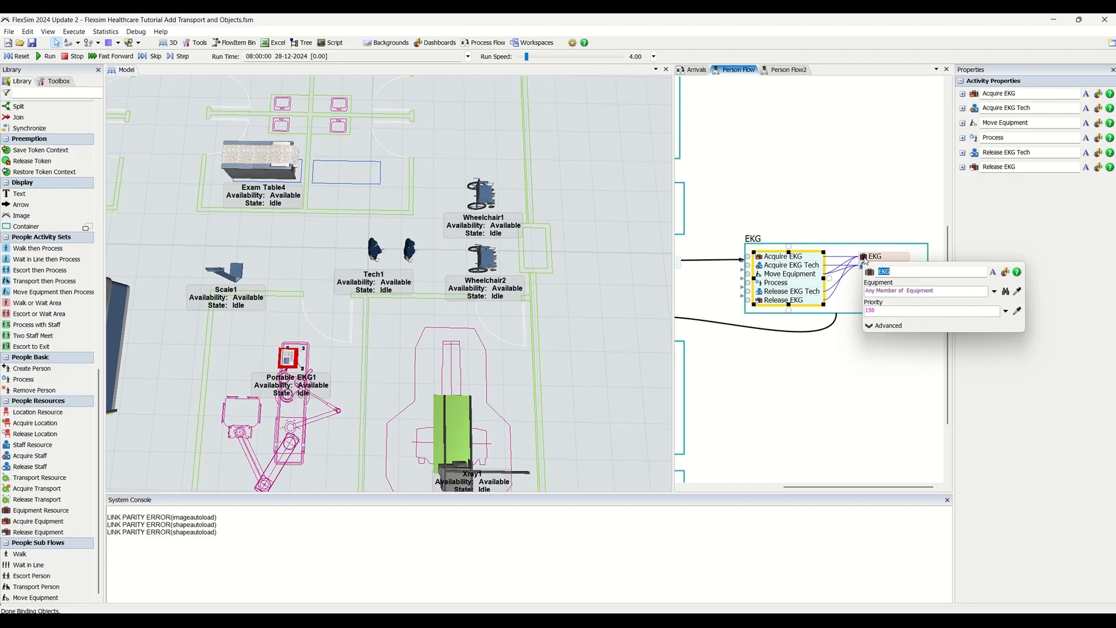
left_click(994, 291)
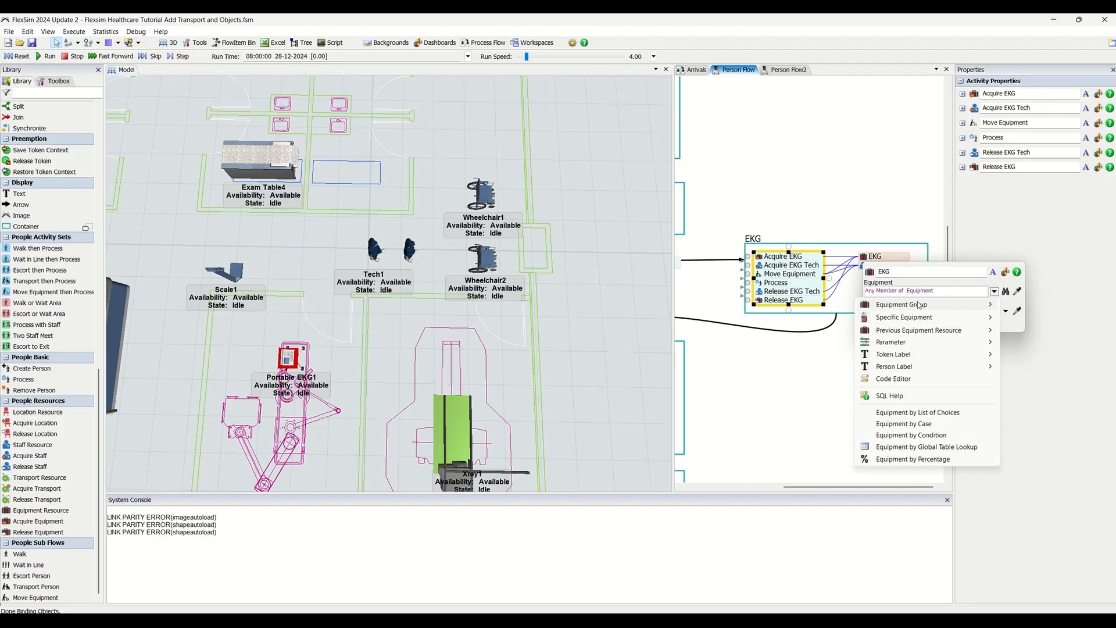
mouse_move(919, 305)
left_click(1038, 315)
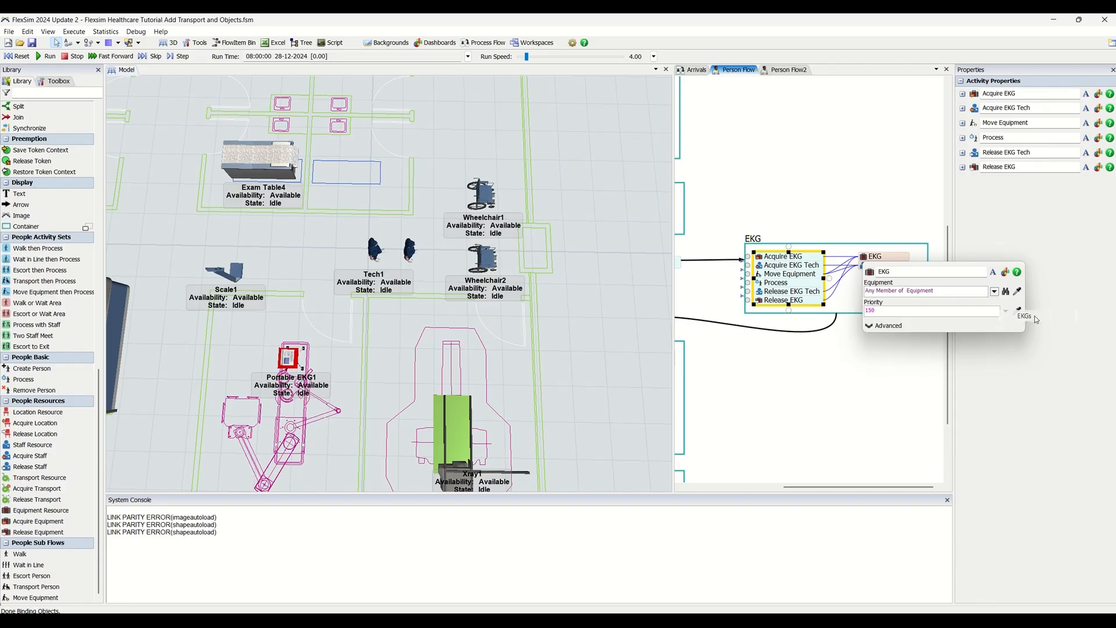
left_click(839, 362)
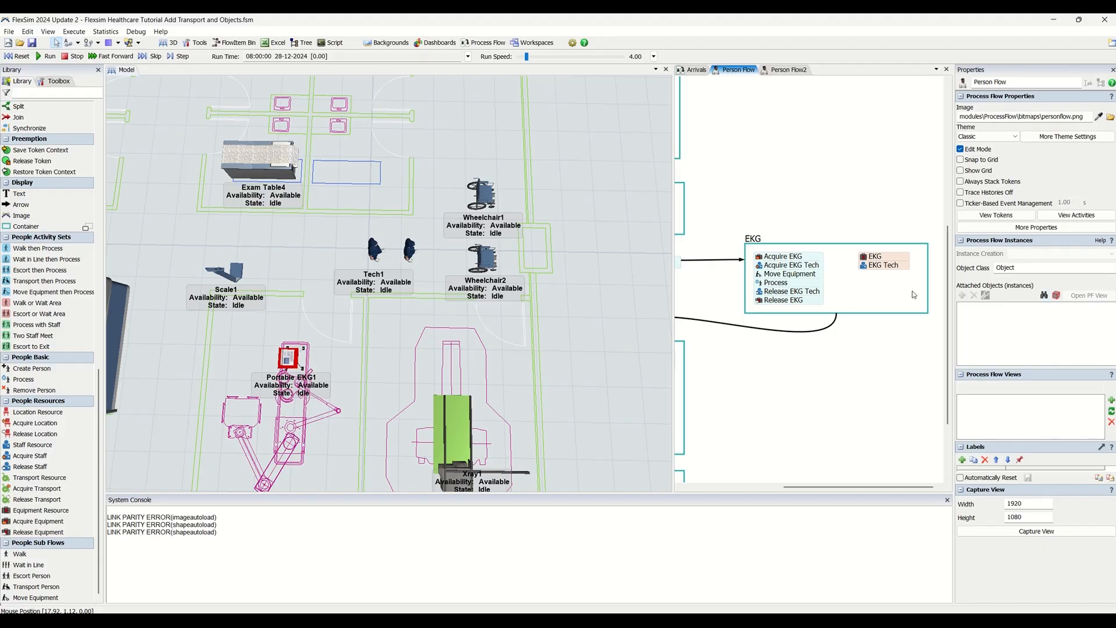
- Assign the Techs staff group to the EKG Tech resource in the EKG container
left_click(869, 269)
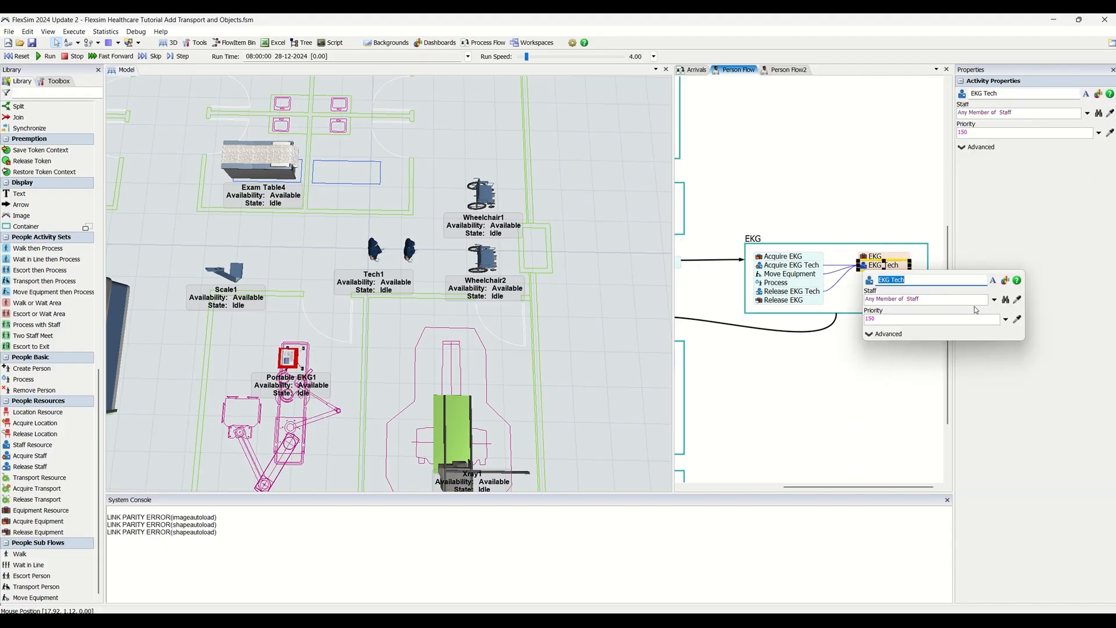
left_click(995, 300)
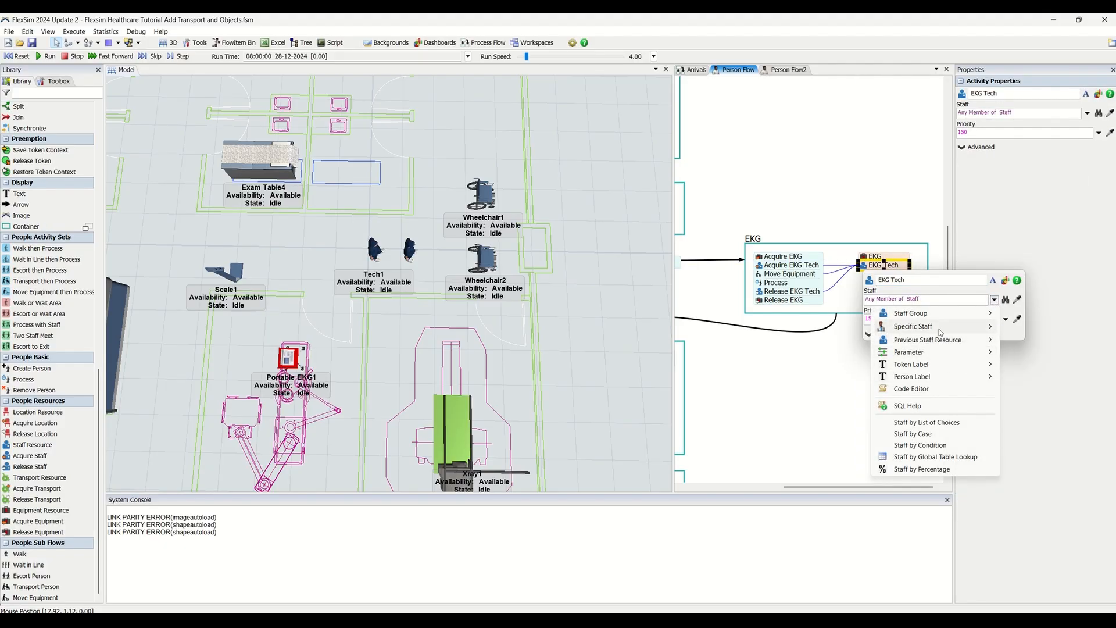
mouse_move(988, 333)
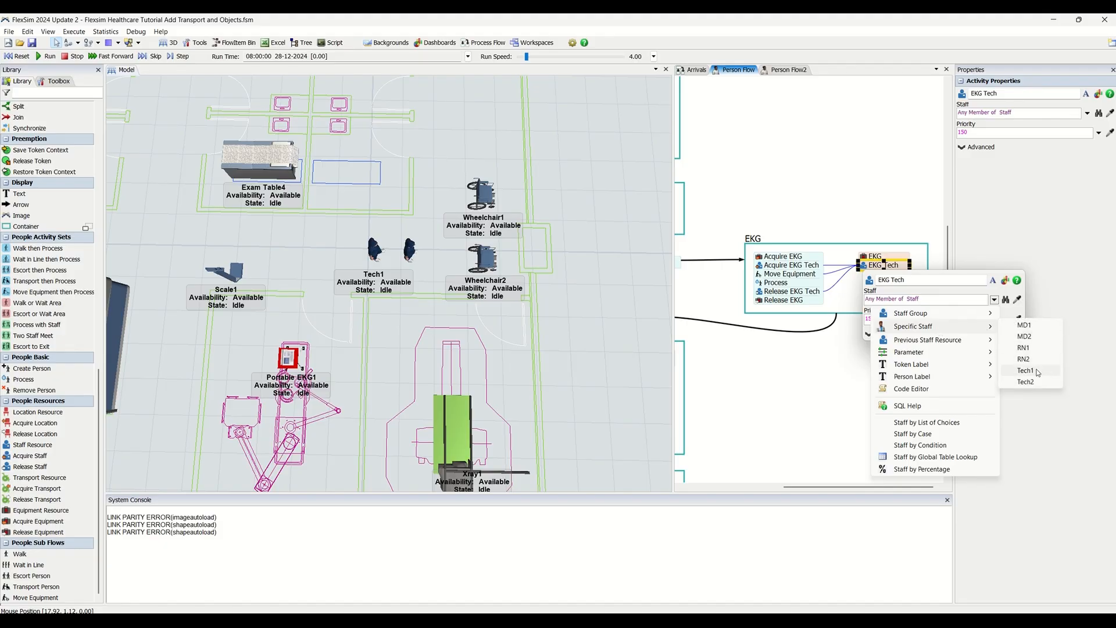
mouse_move(940, 314)
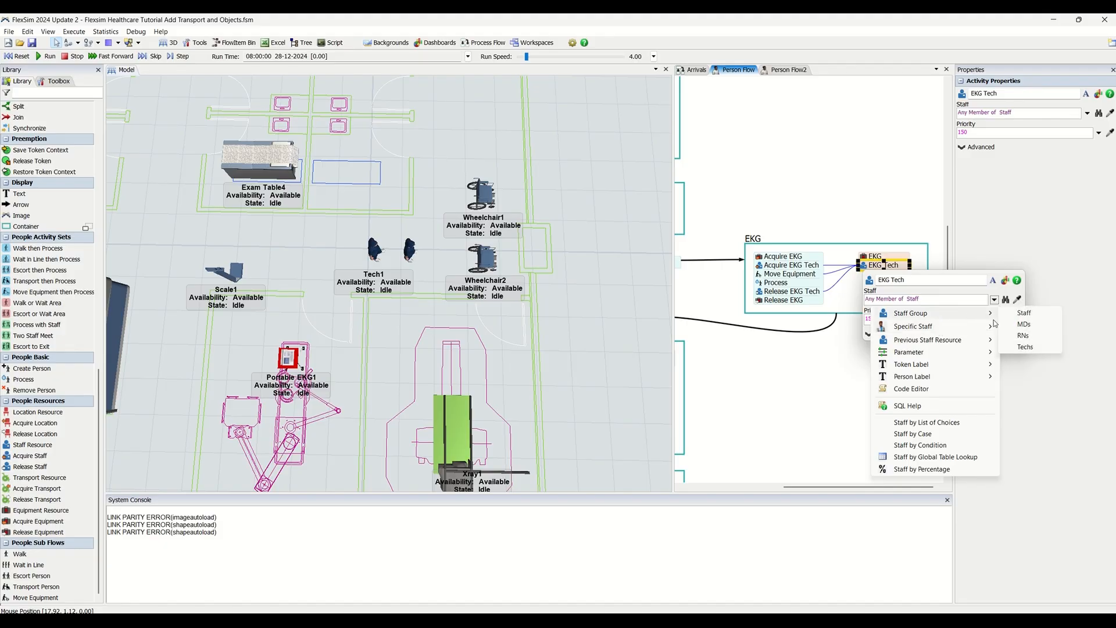
left_click(1034, 347)
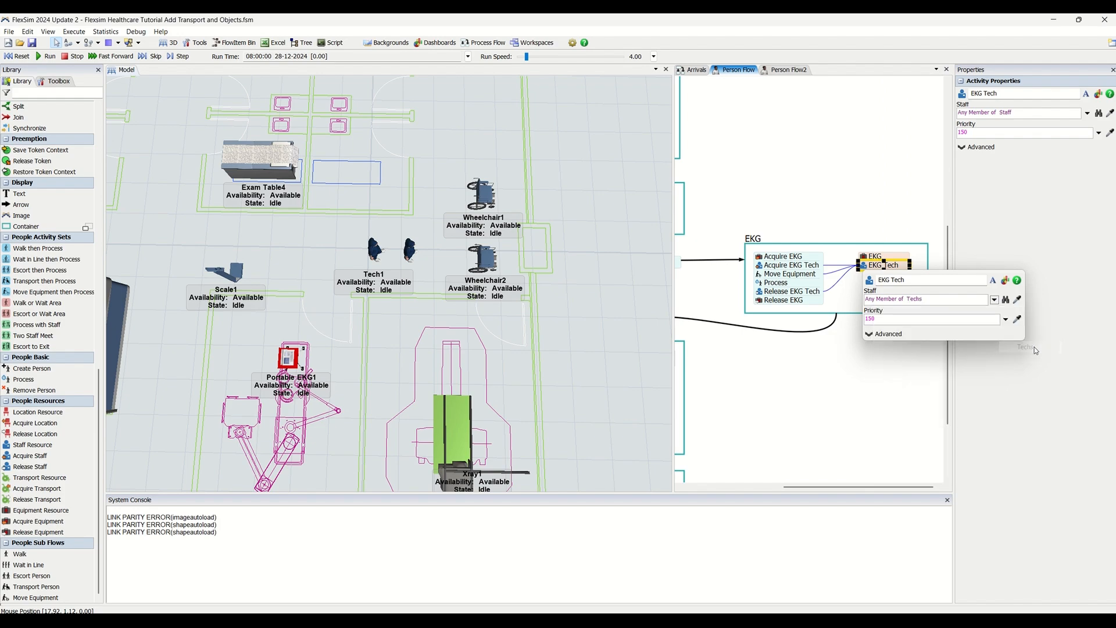
left_click(848, 367)
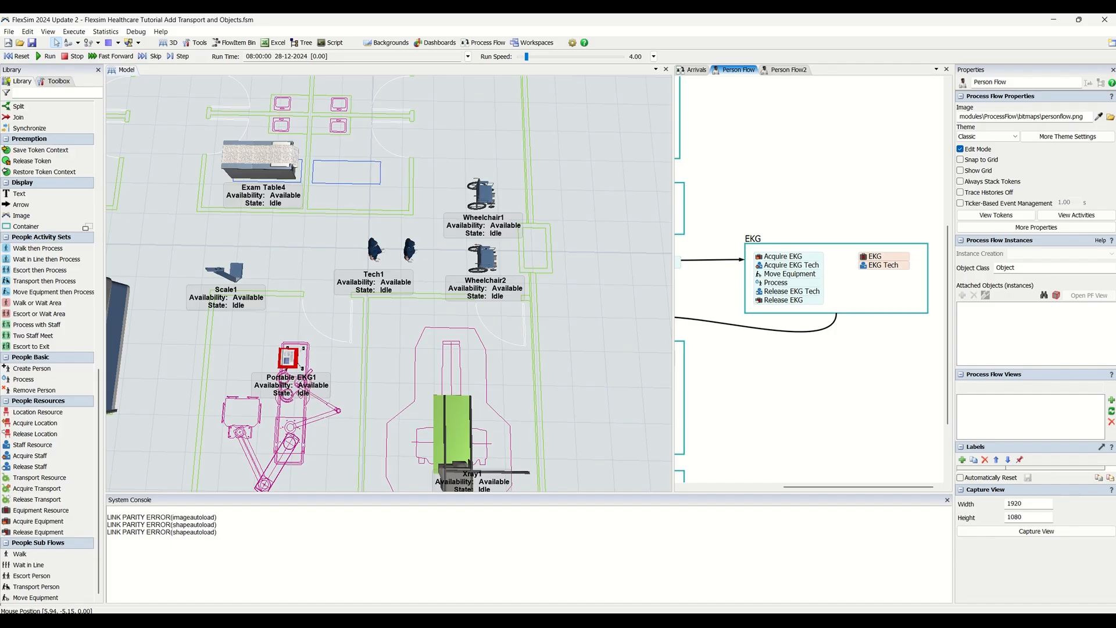
- Add a Move Equipment activity in the empty space below the EKG container and rename it Return EKG
left_click_drag(797, 422, 829, 423)
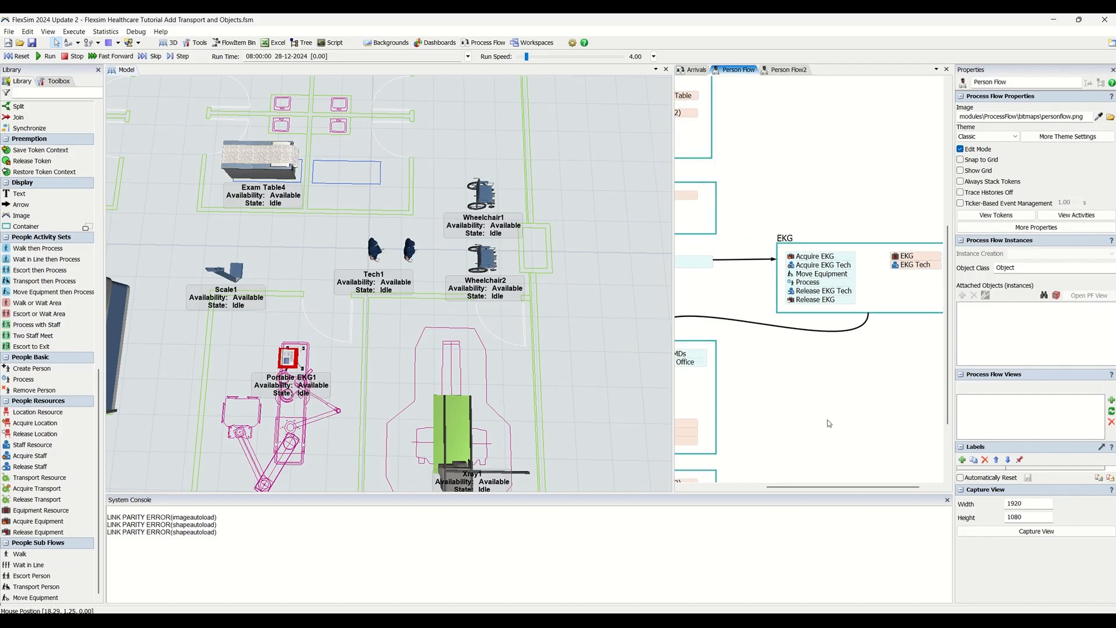
scroll(829, 423, "down", 3)
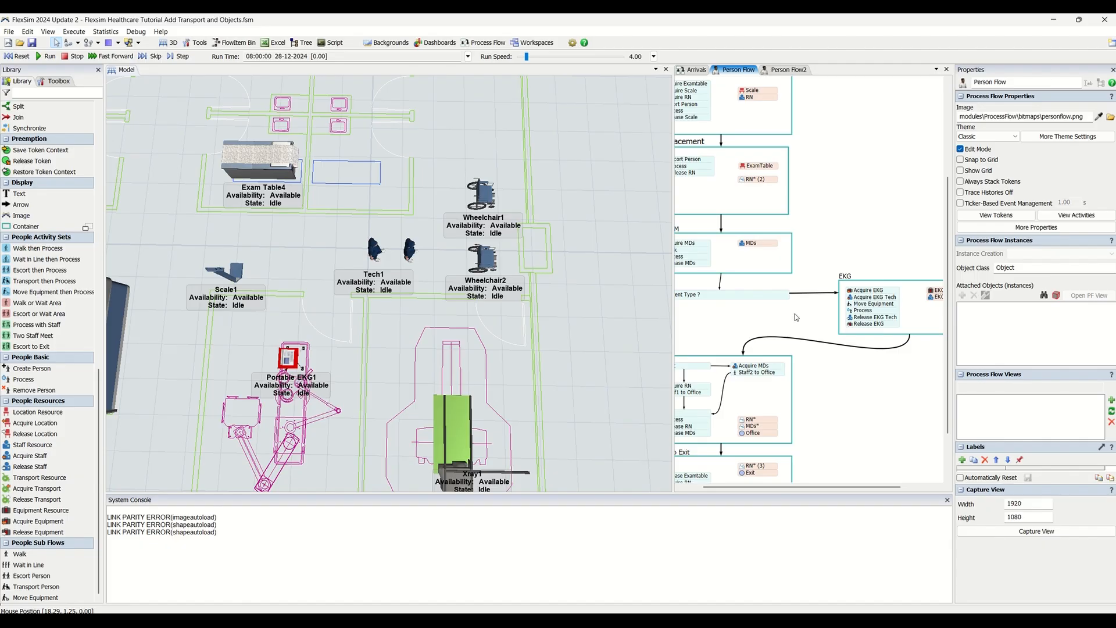
scroll(797, 317, "down", 2)
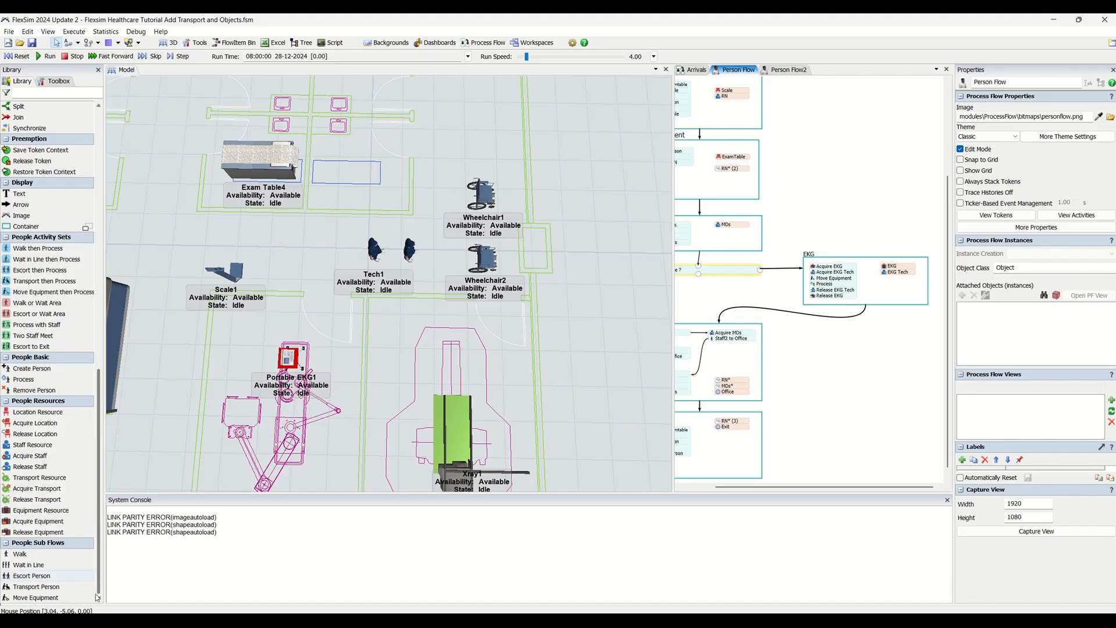
left_click(52, 597)
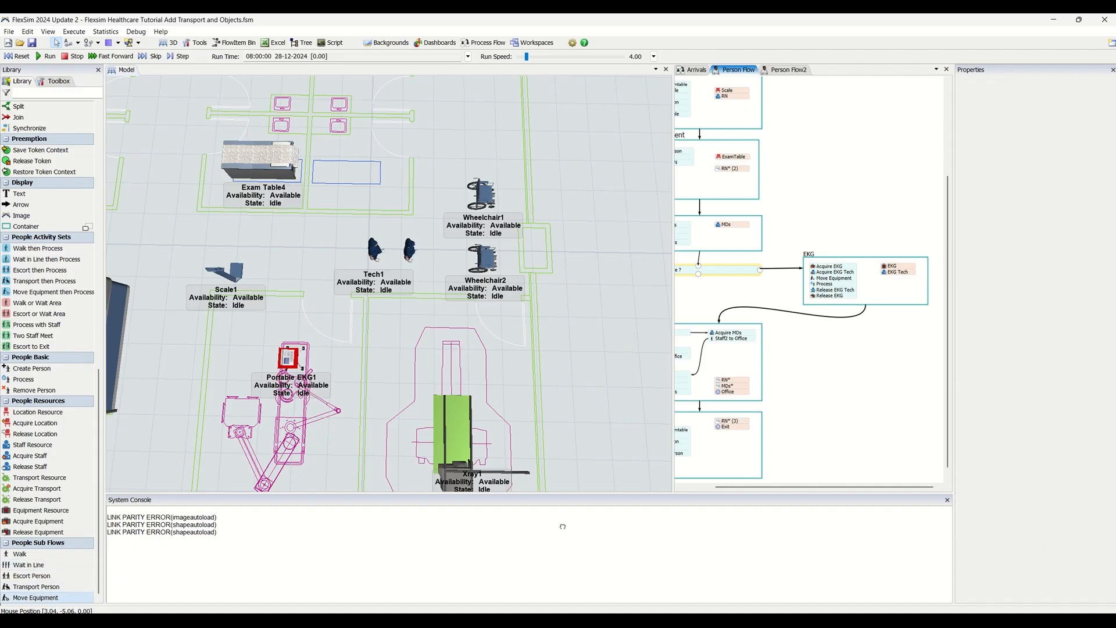
left_click(805, 345)
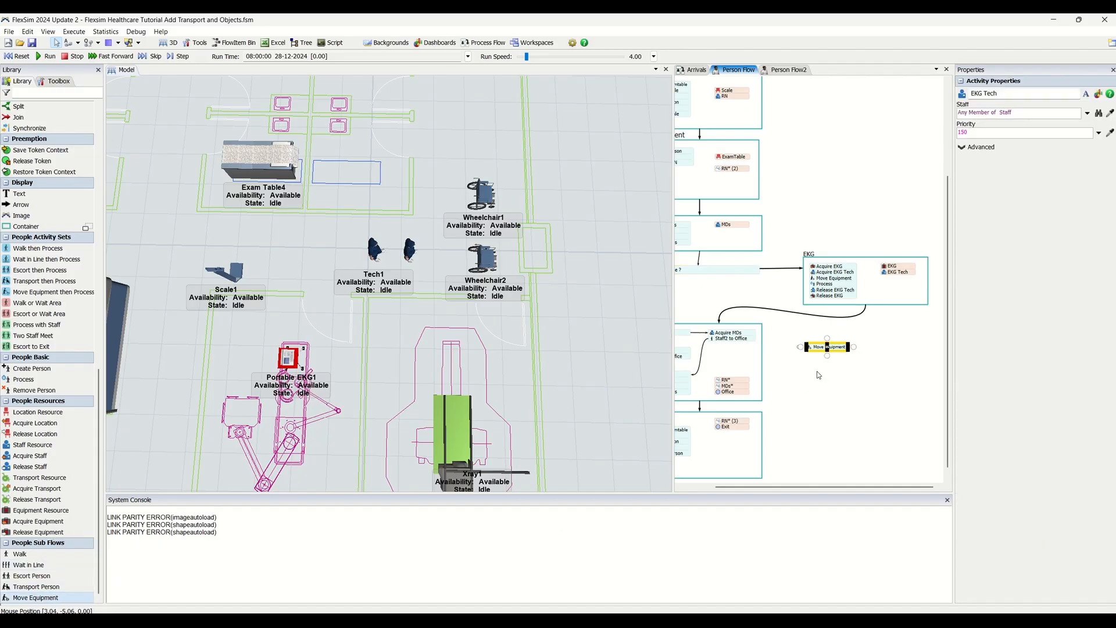
left_click(820, 376)
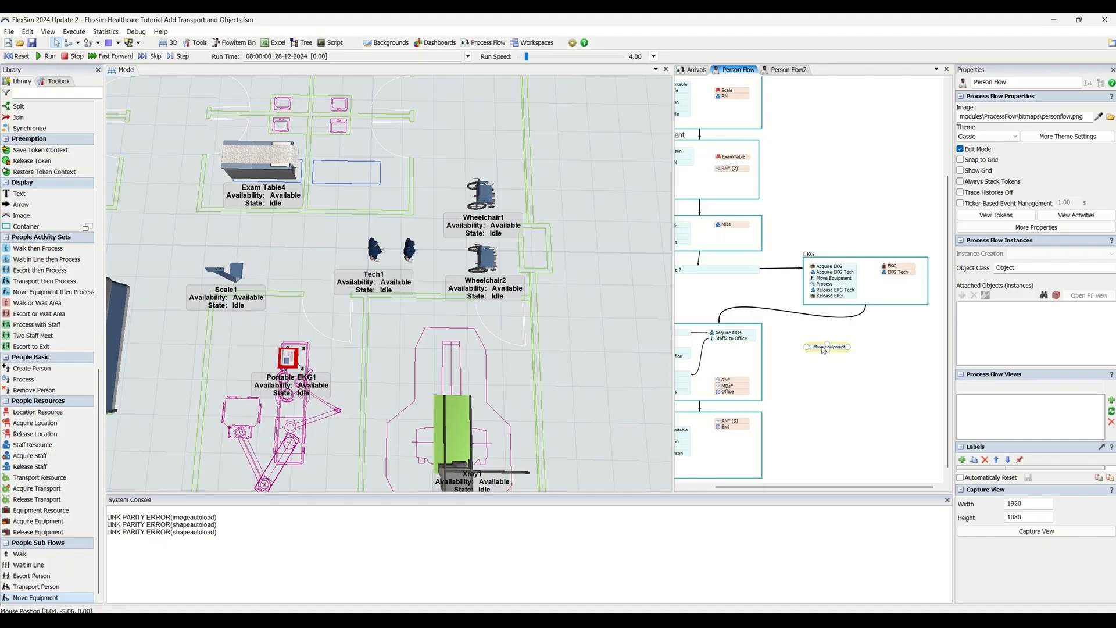
double_click(823, 347)
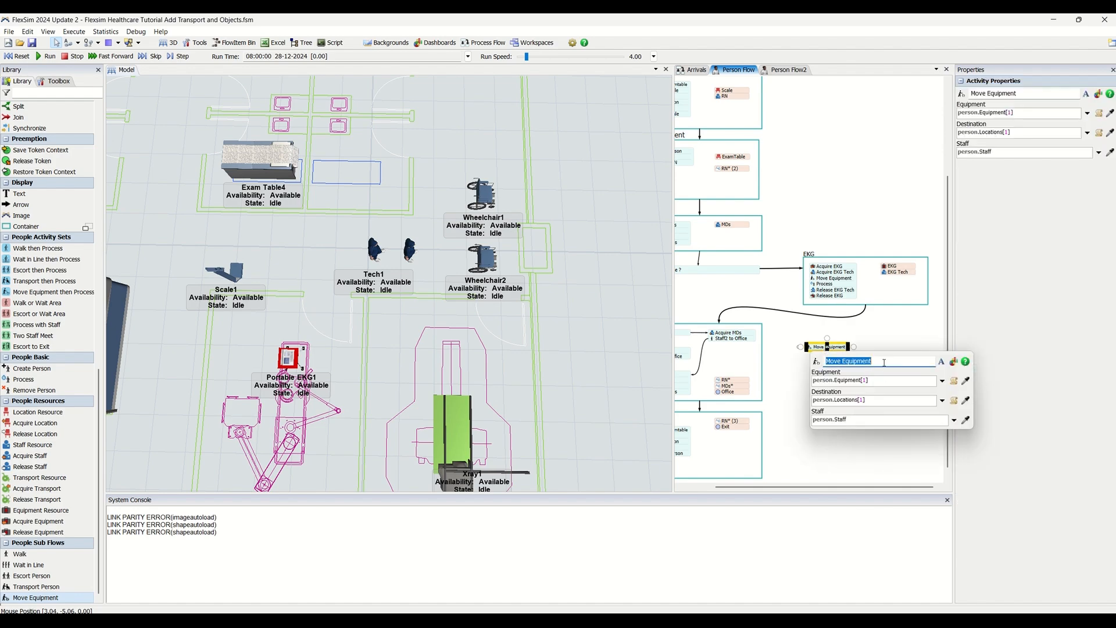
type("Return EKG")
left_click(889, 348)
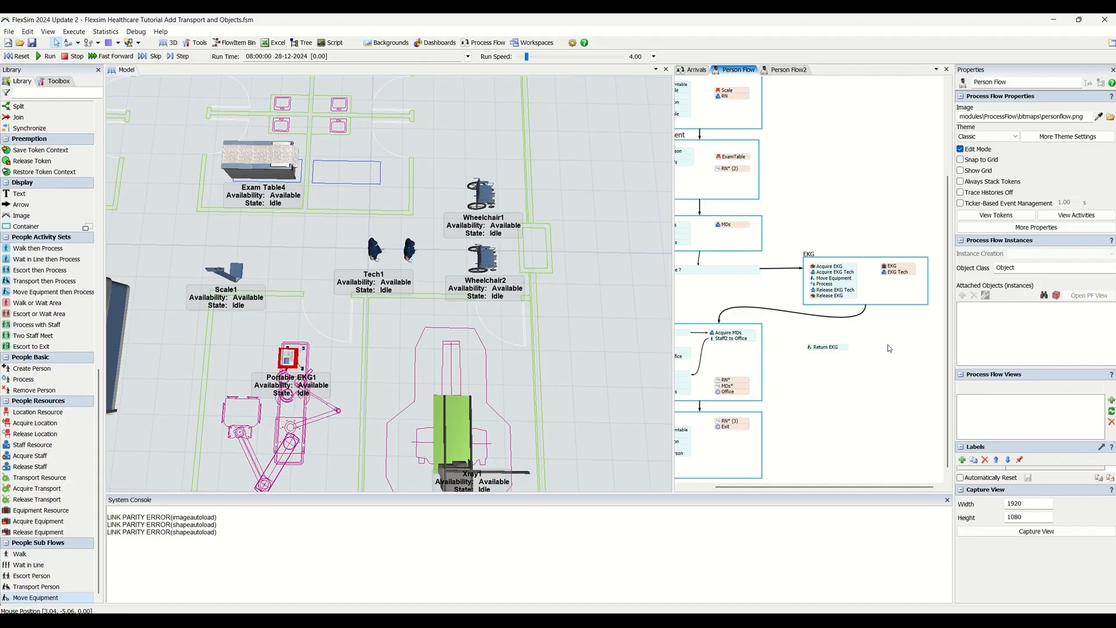
- Compare the equipment, destination and staff settings of Return EKG with those of the Move Equipment activity in the EKG container
left_click(810, 348)
double_click(810, 348)
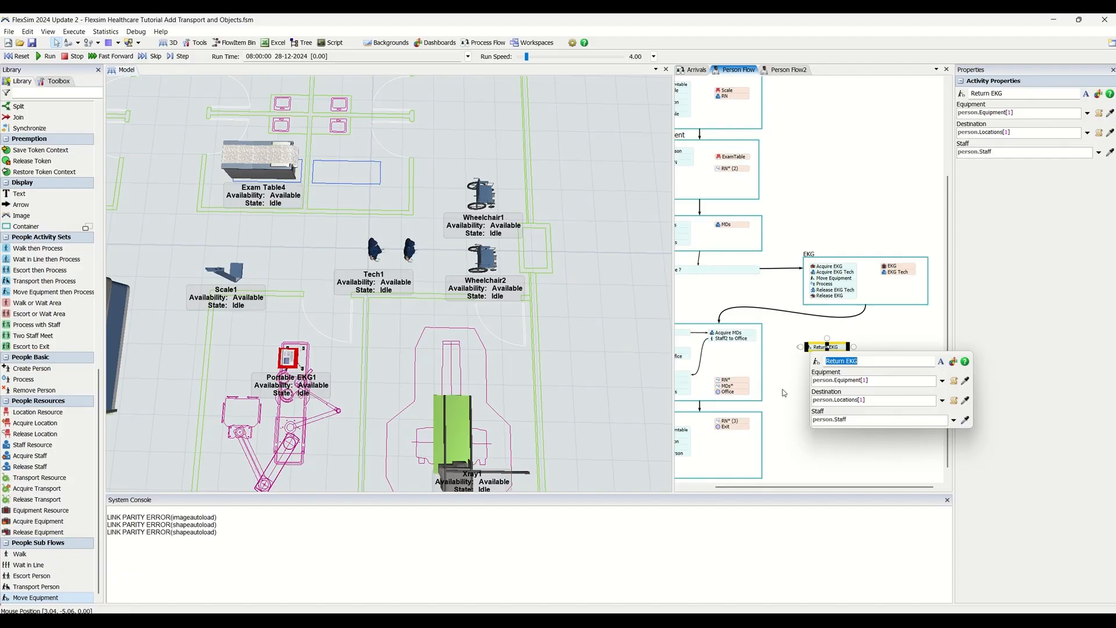
scroll(784, 393, "down", 5)
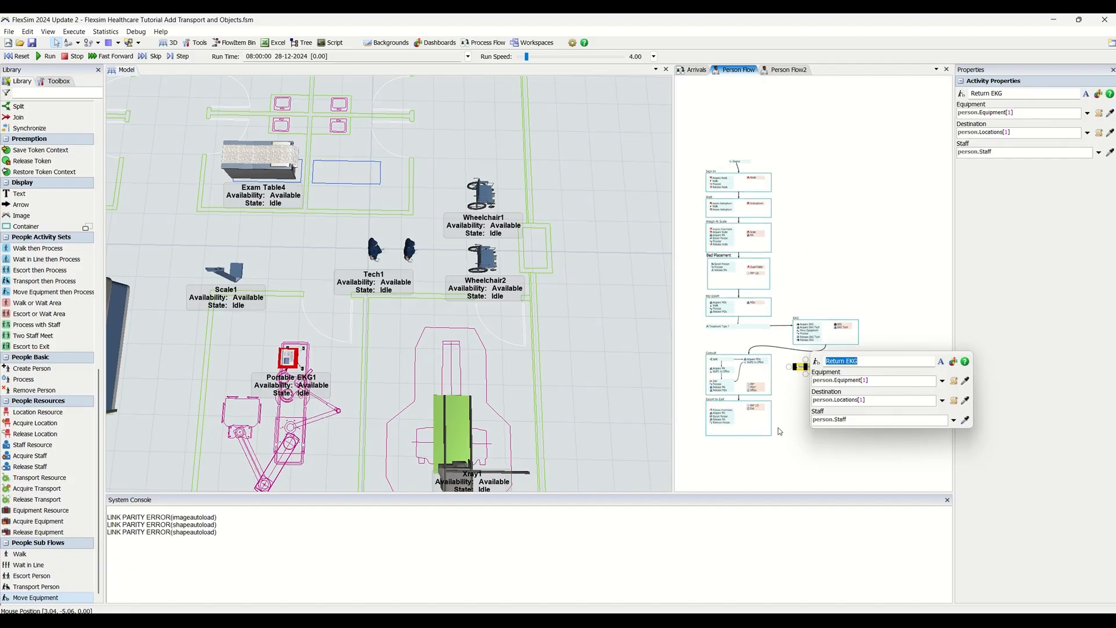
left_click(824, 271)
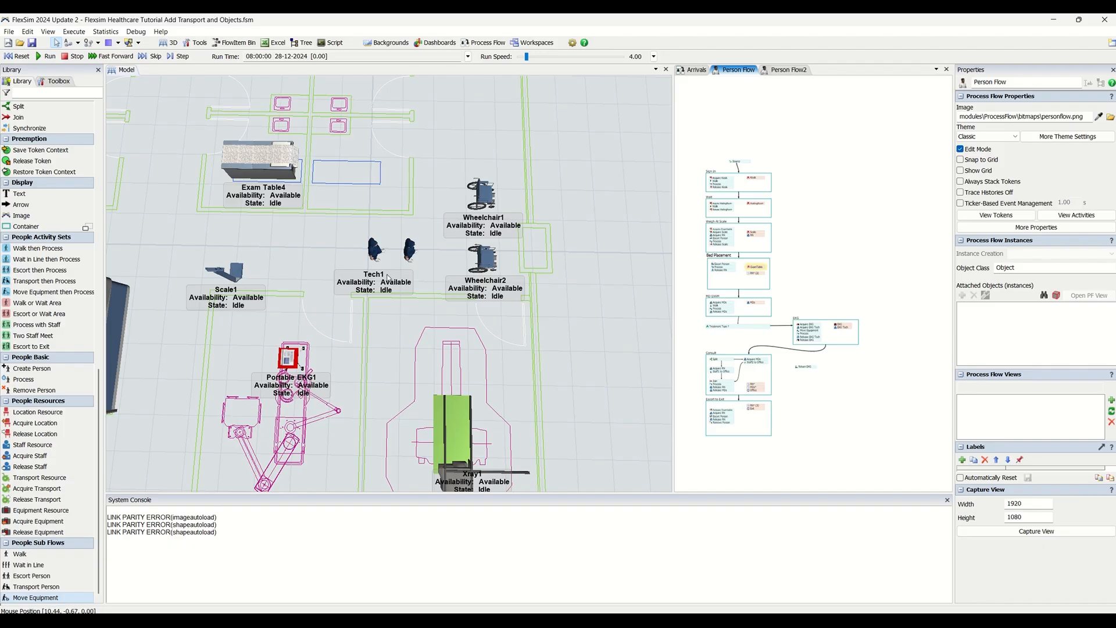
scroll(816, 365, "up", 4)
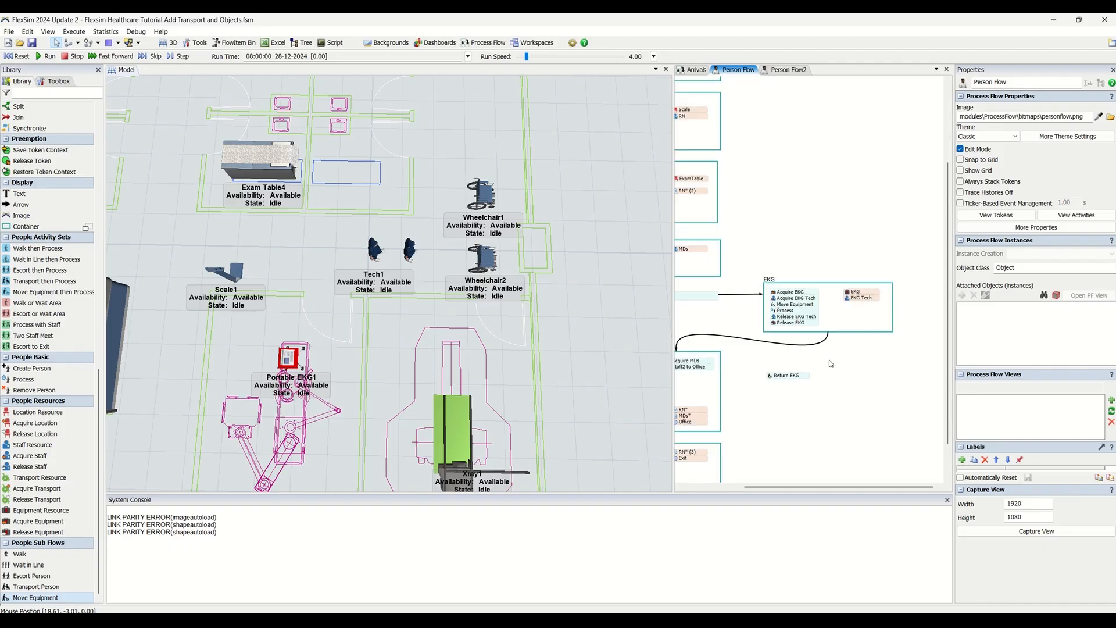
left_click(794, 381)
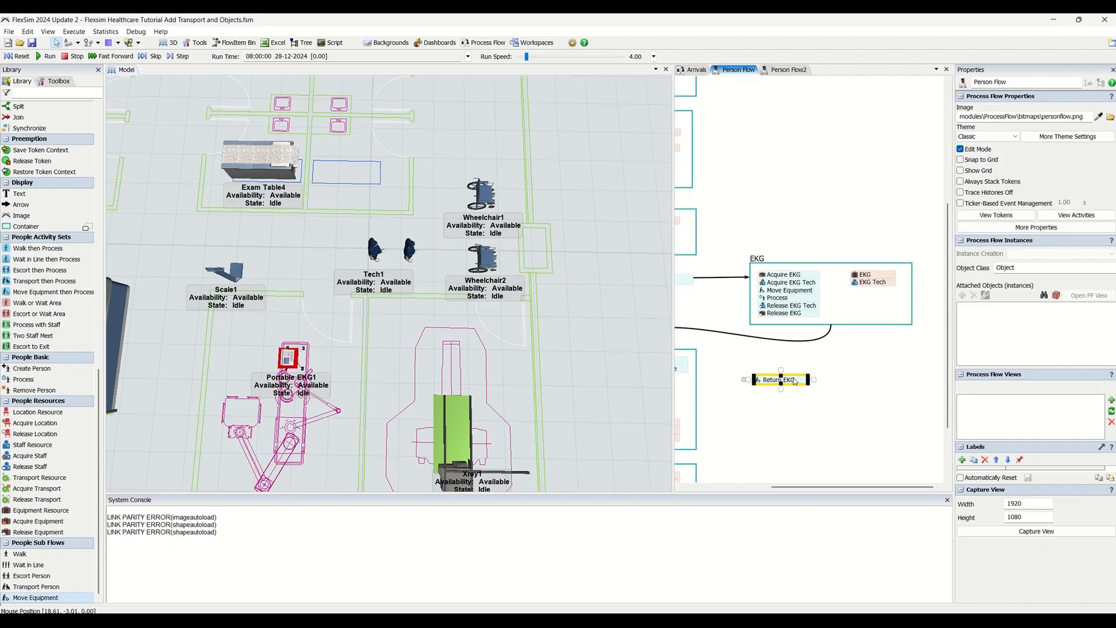
double_click(762, 383)
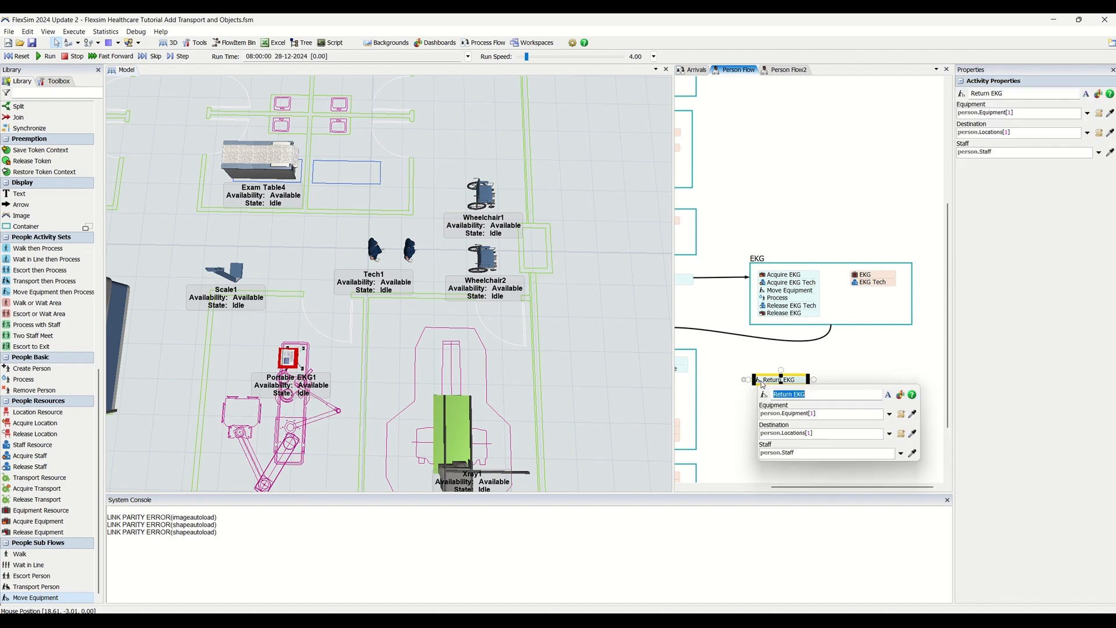
left_click(764, 293)
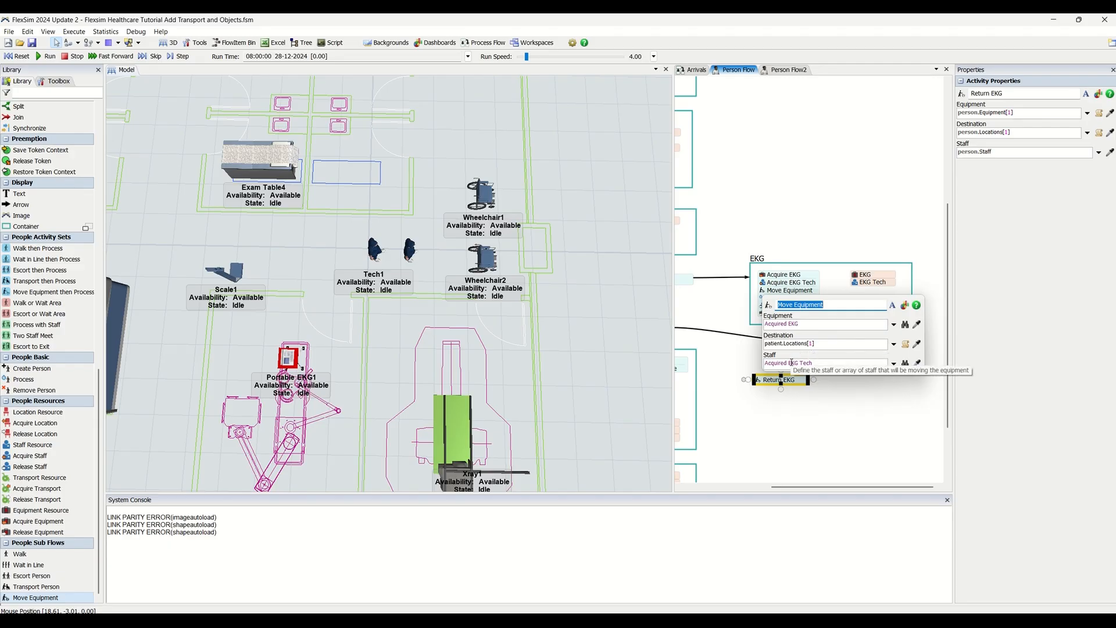
left_click(794, 301)
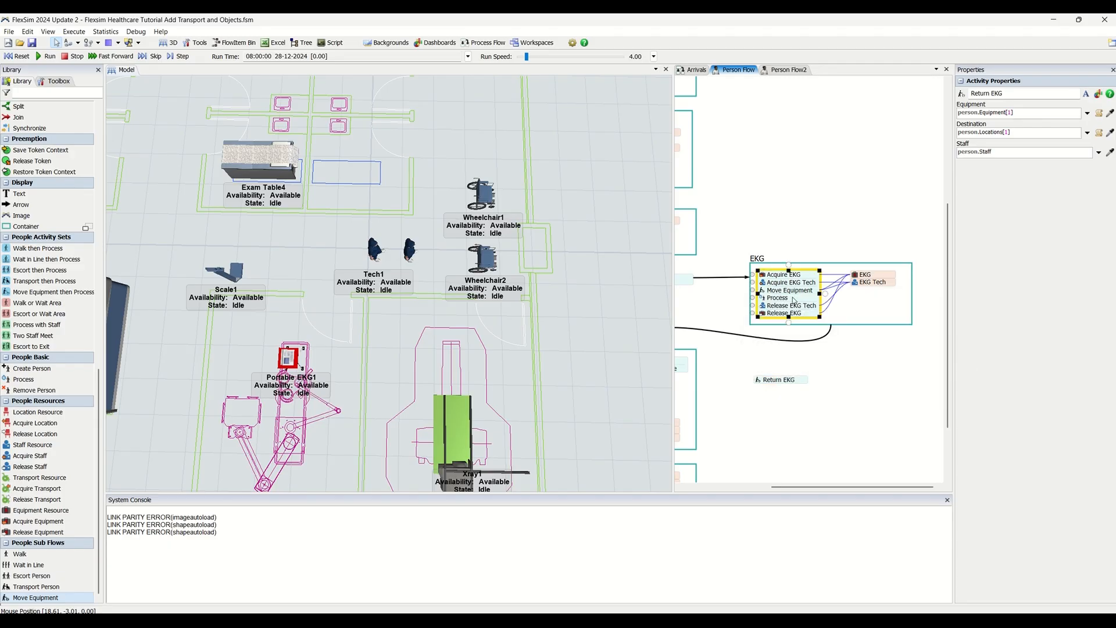
- Link Return EKG's equipment to the EKG resource and its staff to the EKG Tech resource in the EKG container
left_click(766, 379)
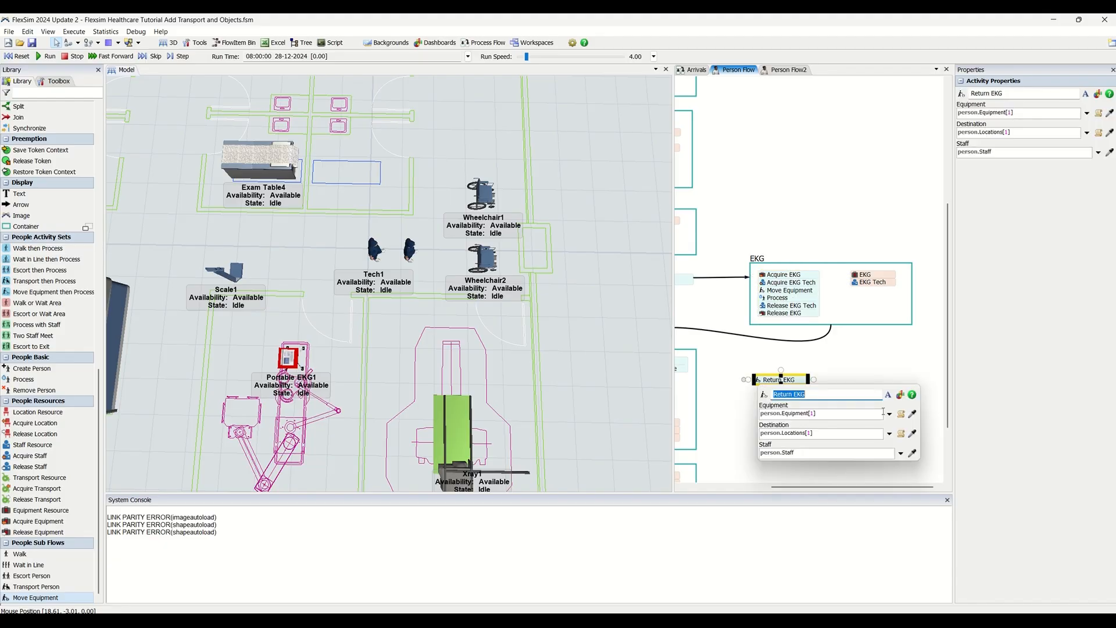
left_click(915, 421)
left_click(867, 275)
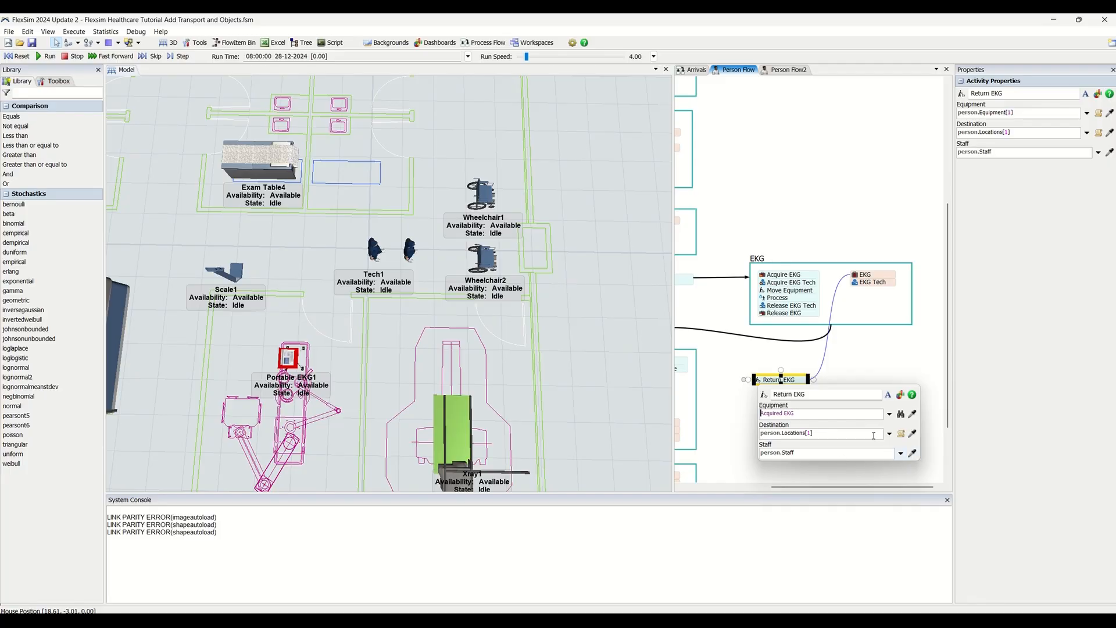
left_click(763, 292)
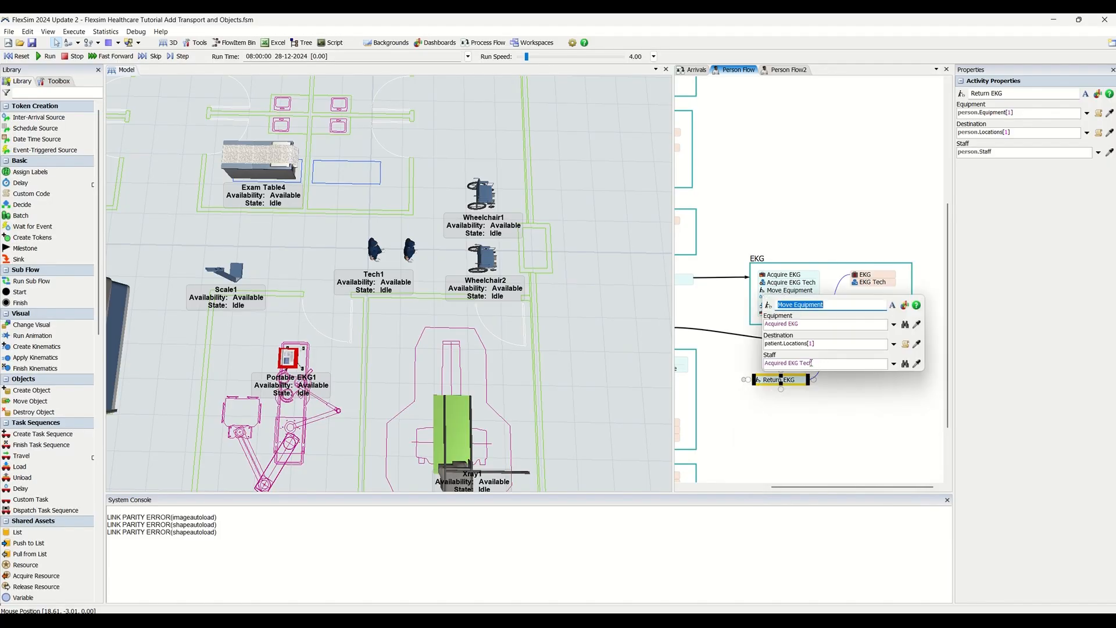
left_click(763, 381)
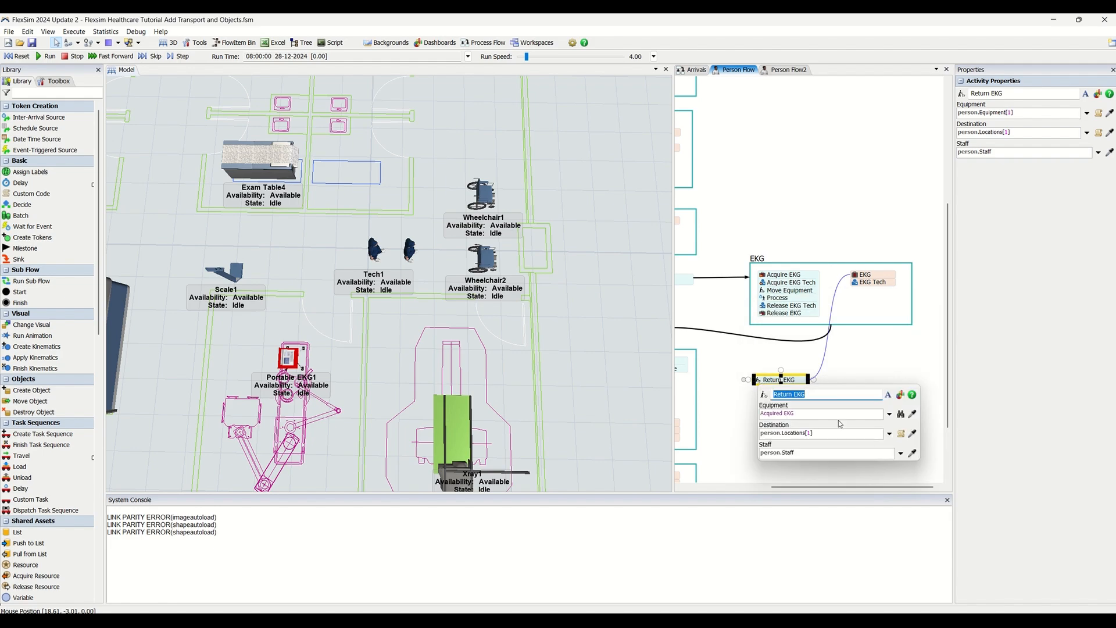
left_click(912, 453)
left_click(870, 282)
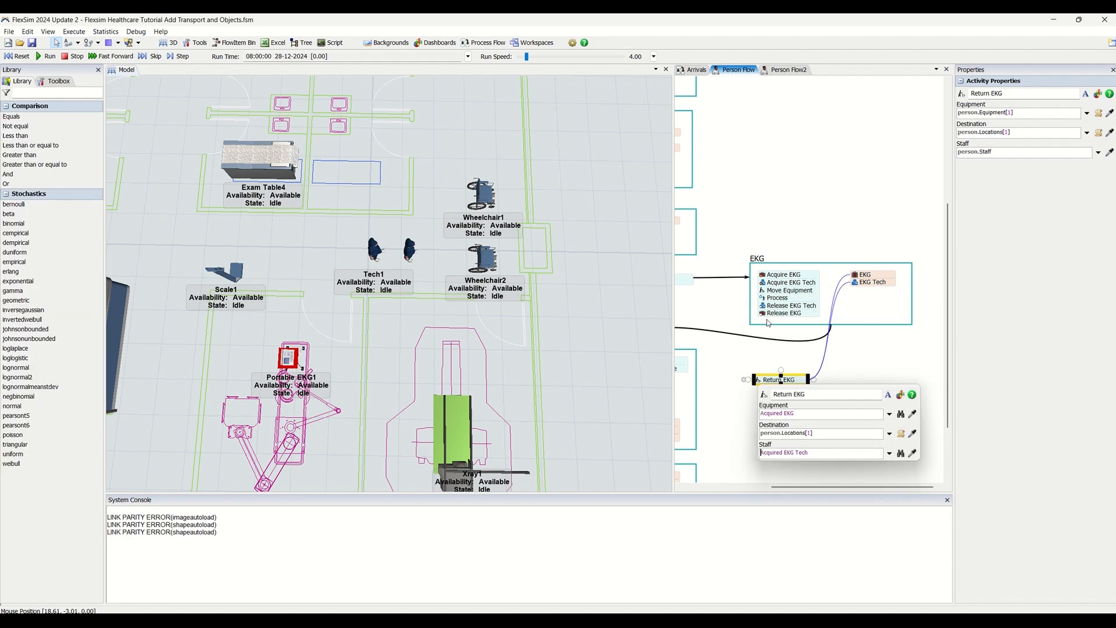
- Set the destination of the Return EKG activity to Equipment's Reset Position
left_click(763, 291)
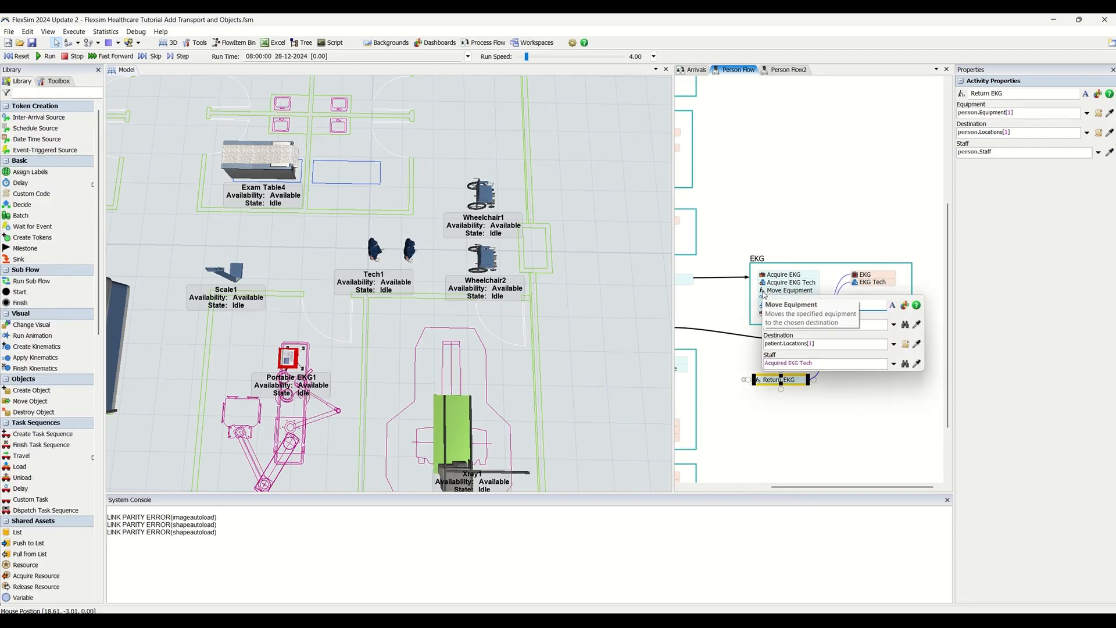
left_click(766, 407)
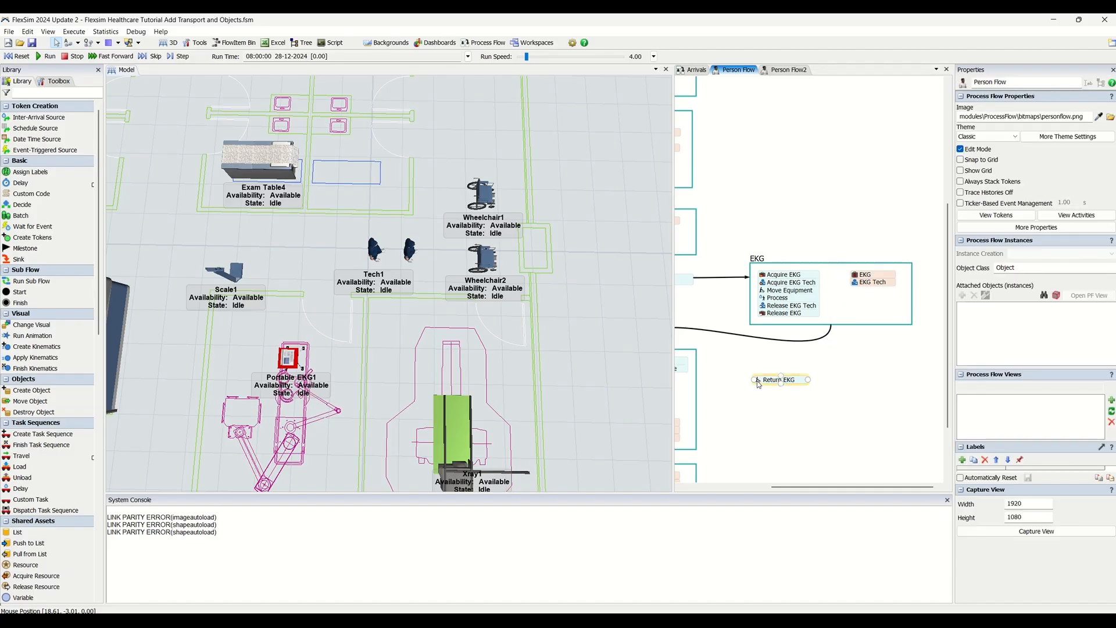
left_click(759, 384)
left_click(889, 436)
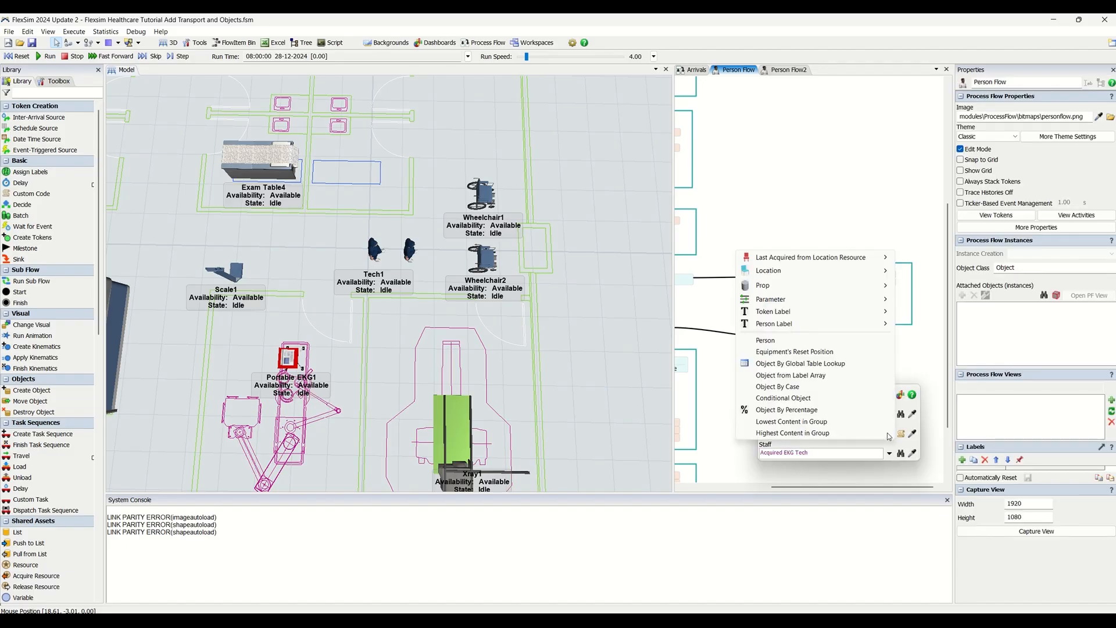
left_click(813, 352)
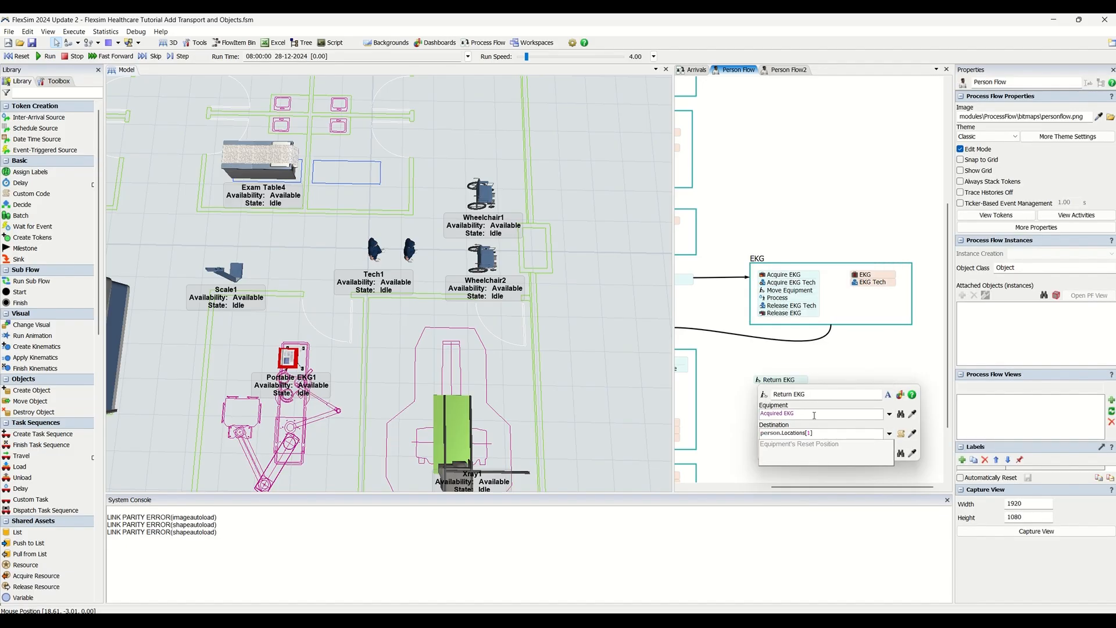
left_click(744, 395)
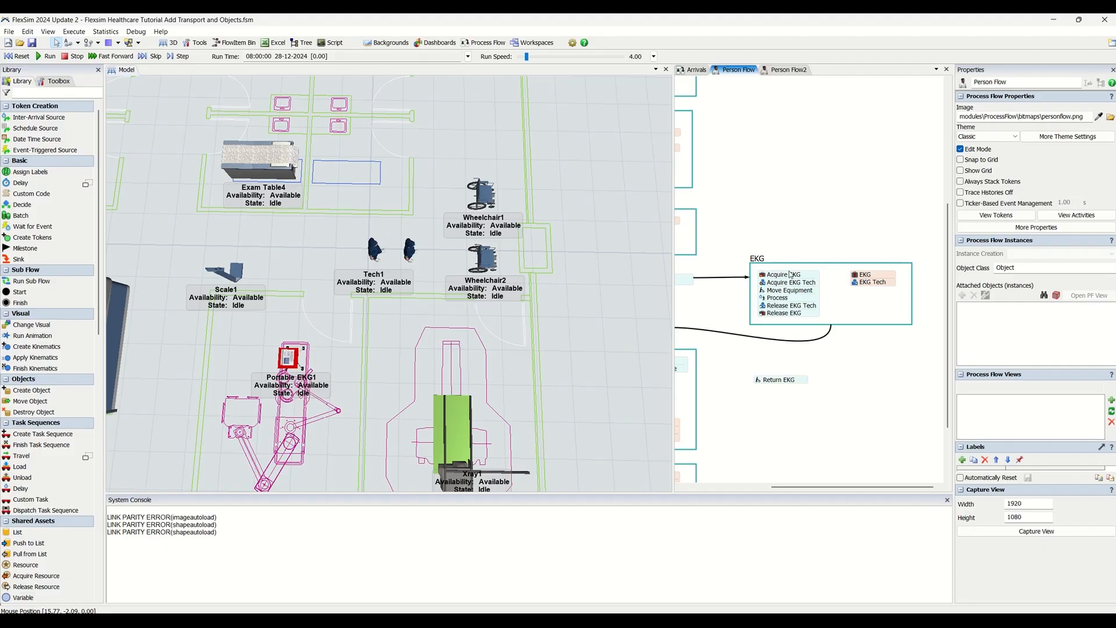
- Insert the Return EKG activity between Process and Release EKG Tech in the EKG container's activity block
scroll(840, 275, "down", 3)
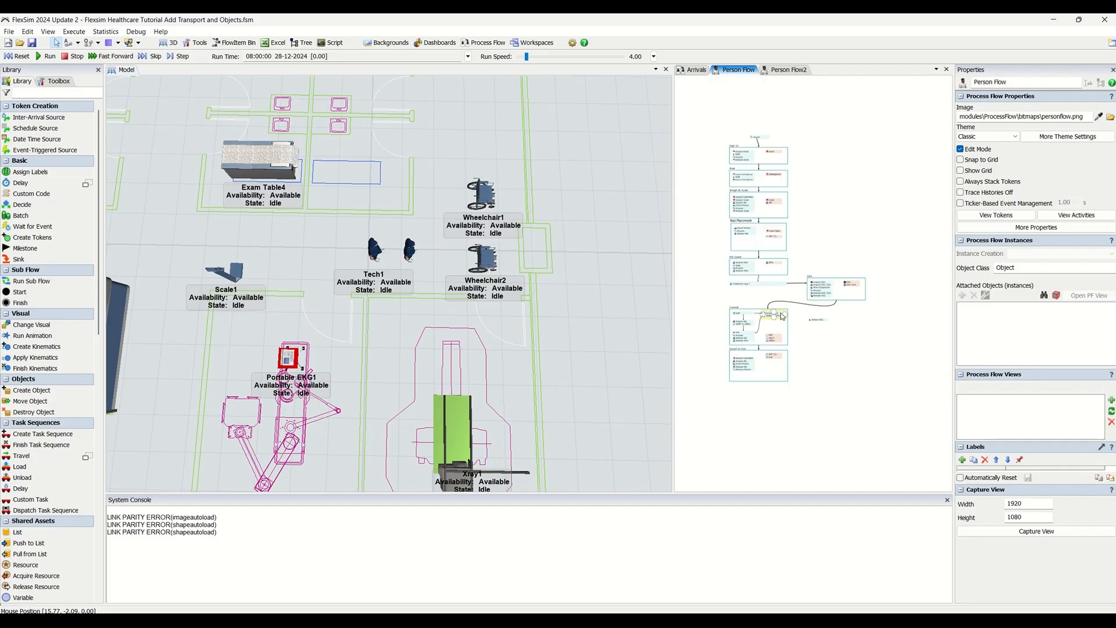
scroll(883, 412, "up", 3)
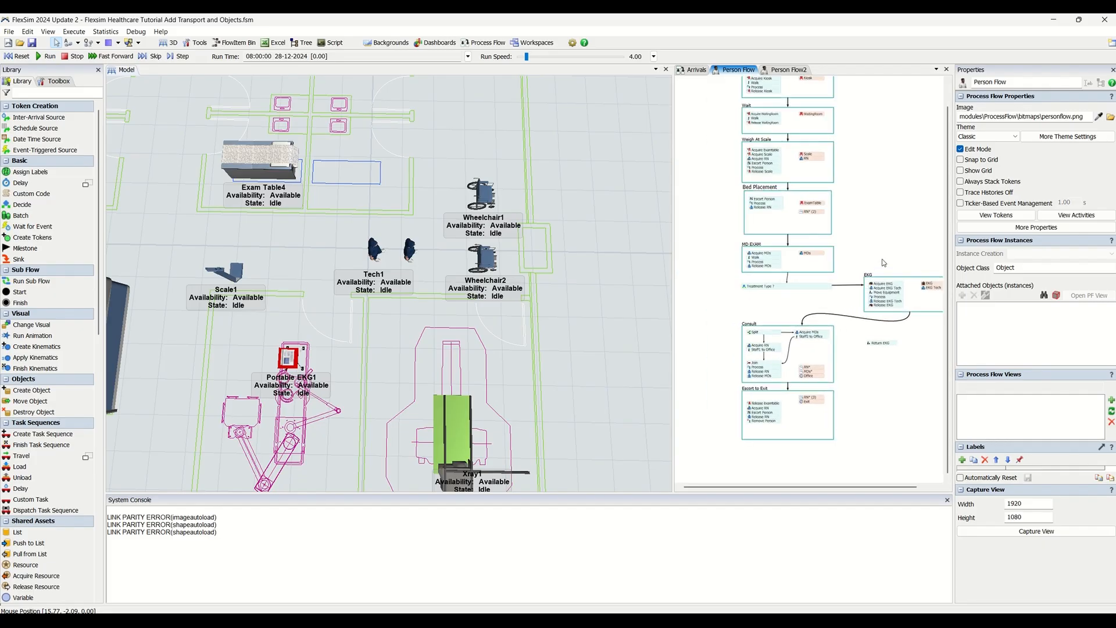
scroll(882, 259, "up", 1)
left_click(858, 299)
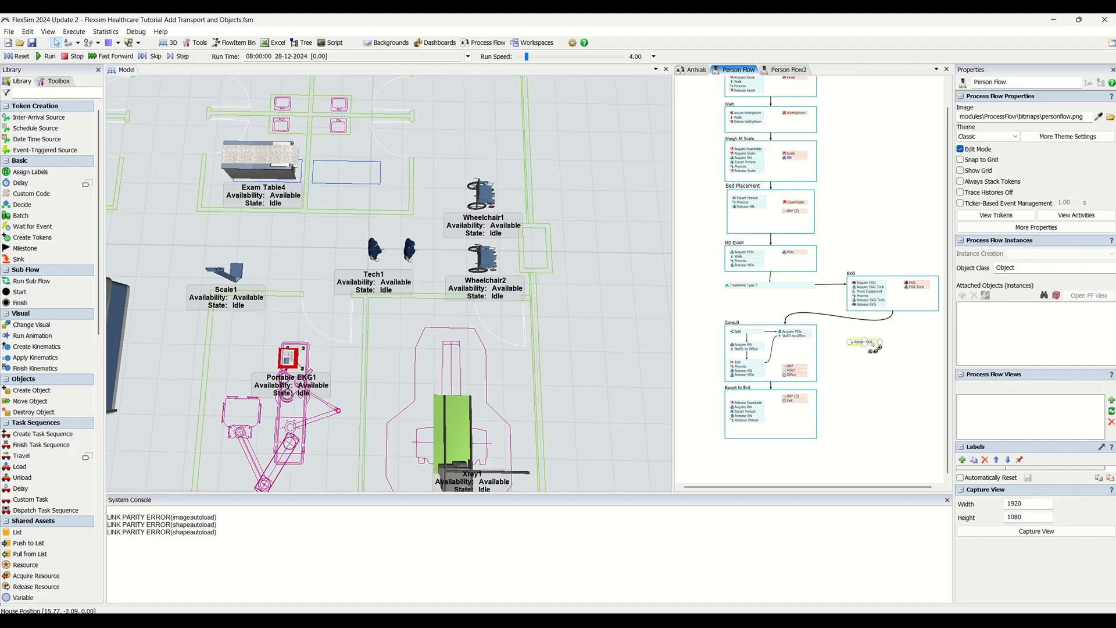
left_click(743, 289)
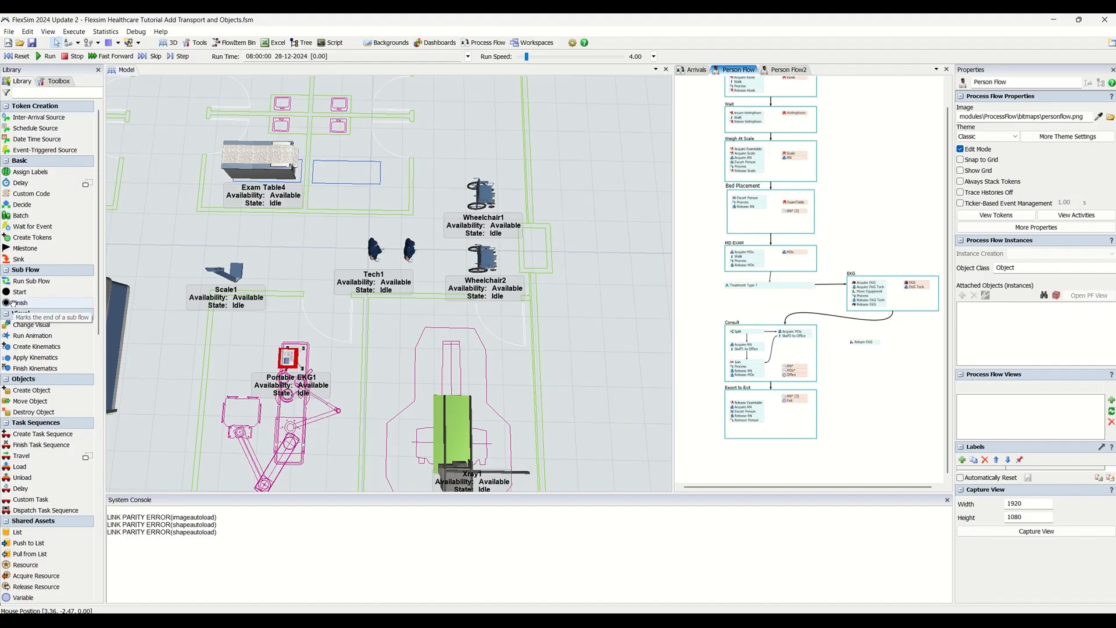
scroll(926, 307, "up", 3)
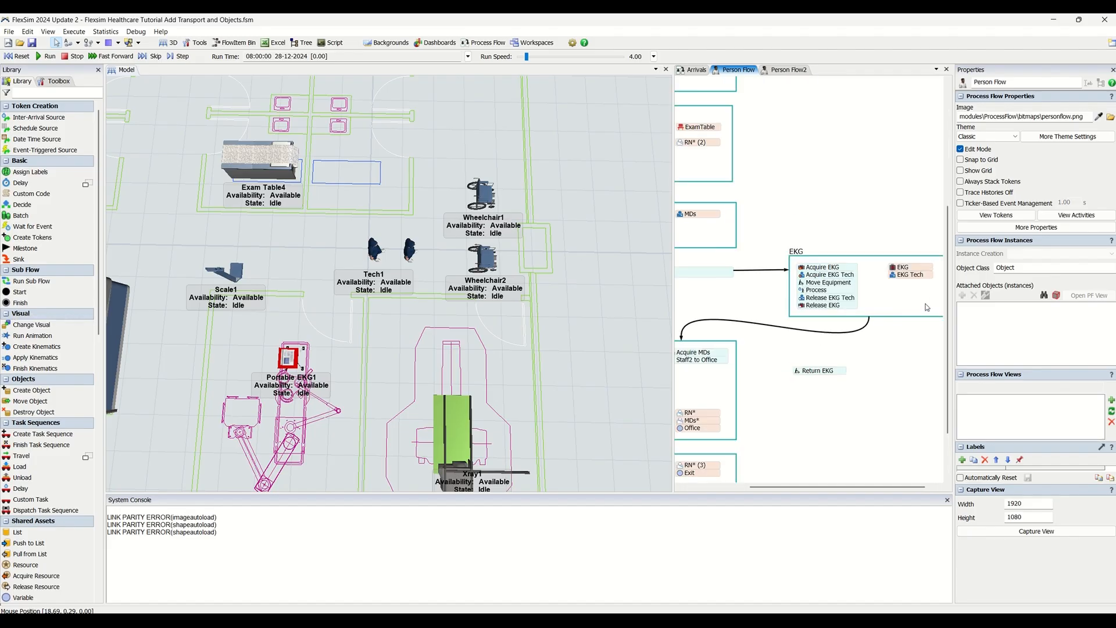
left_click_drag(837, 372, 845, 305)
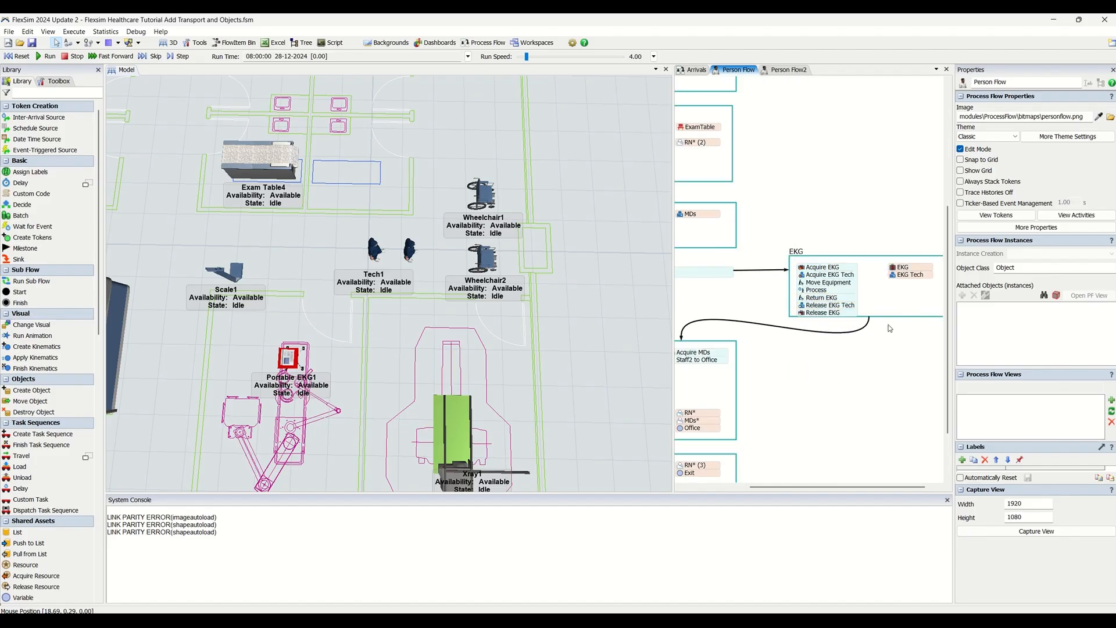
- Extend the EKG container's lower edge slightly downward to leave room below the activity block
left_click(869, 317)
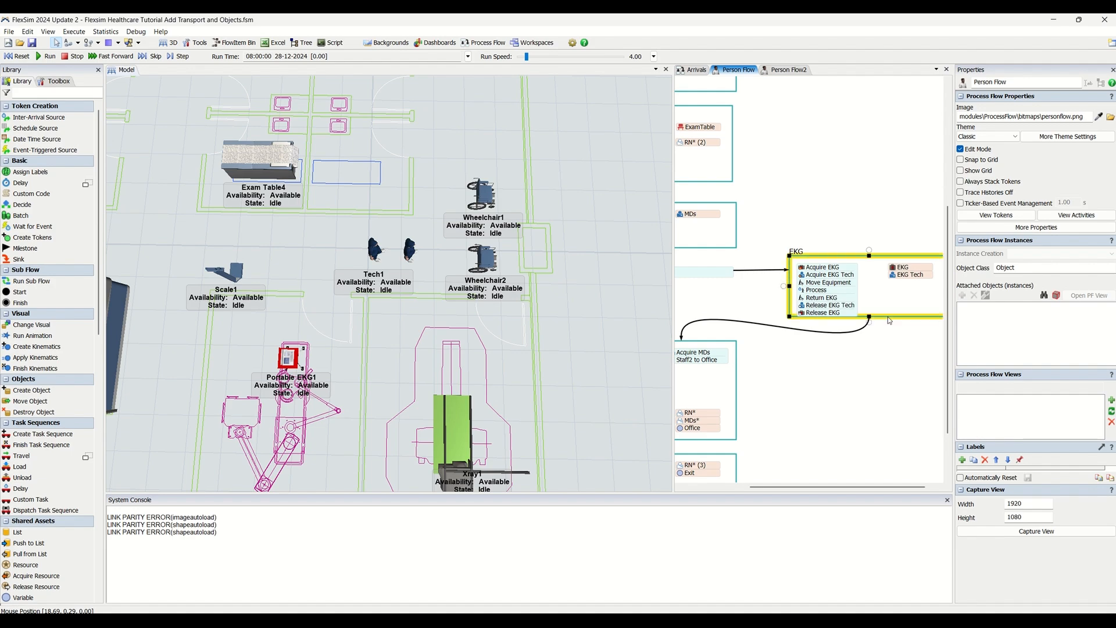
left_click(867, 349)
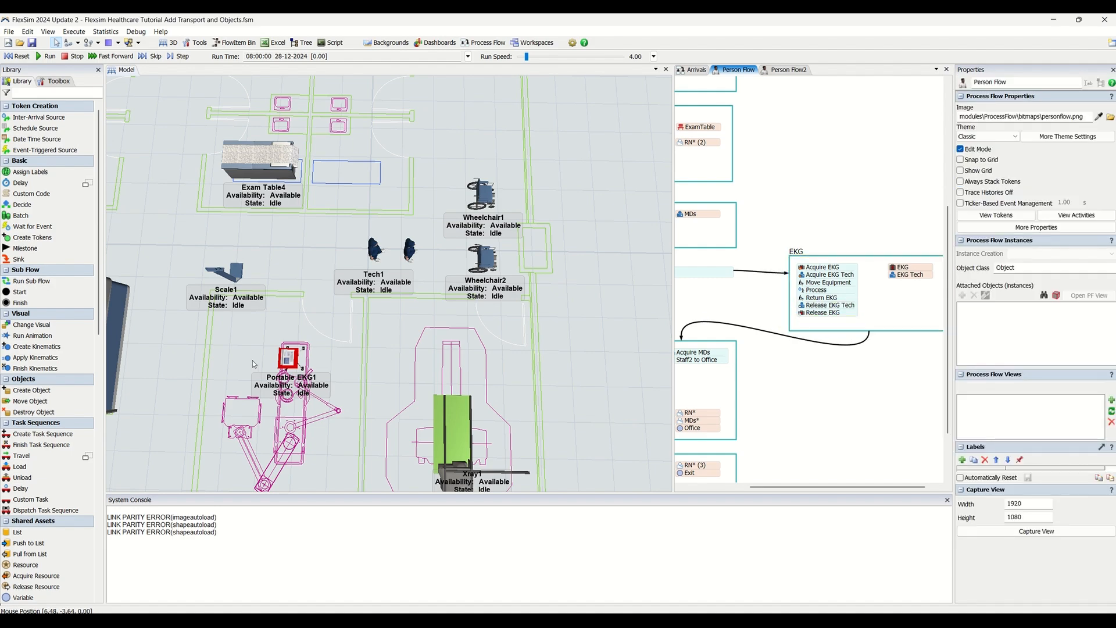
scroll(791, 407, "down", 5)
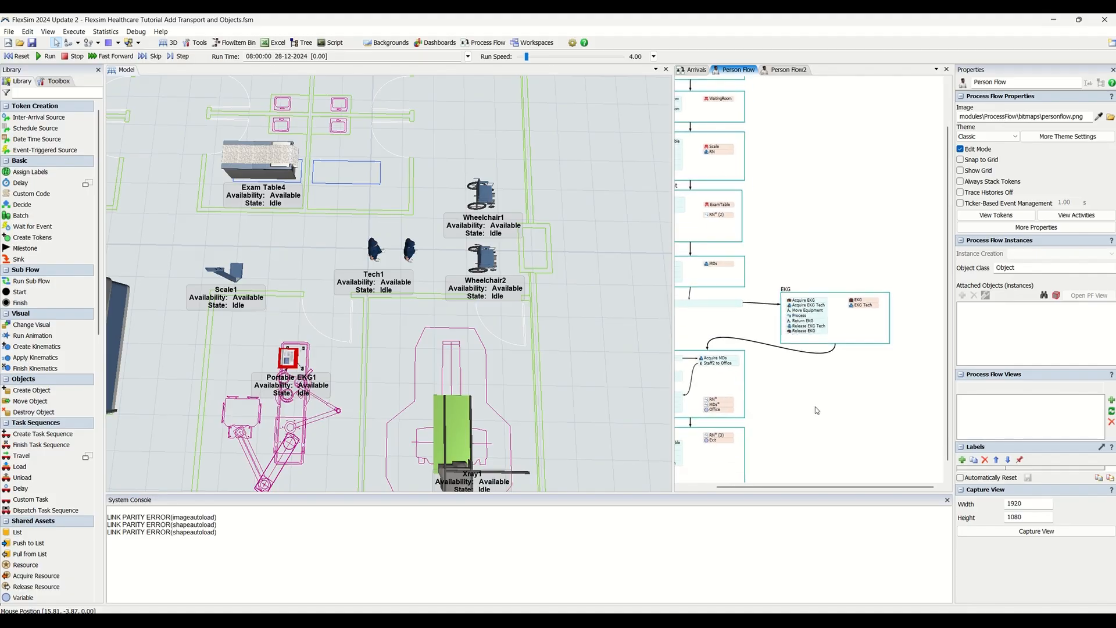
- Move the Escort to Exit and Consult containers downward to leave more room below the Treatment Type decision
left_click(853, 256)
left_click(812, 275)
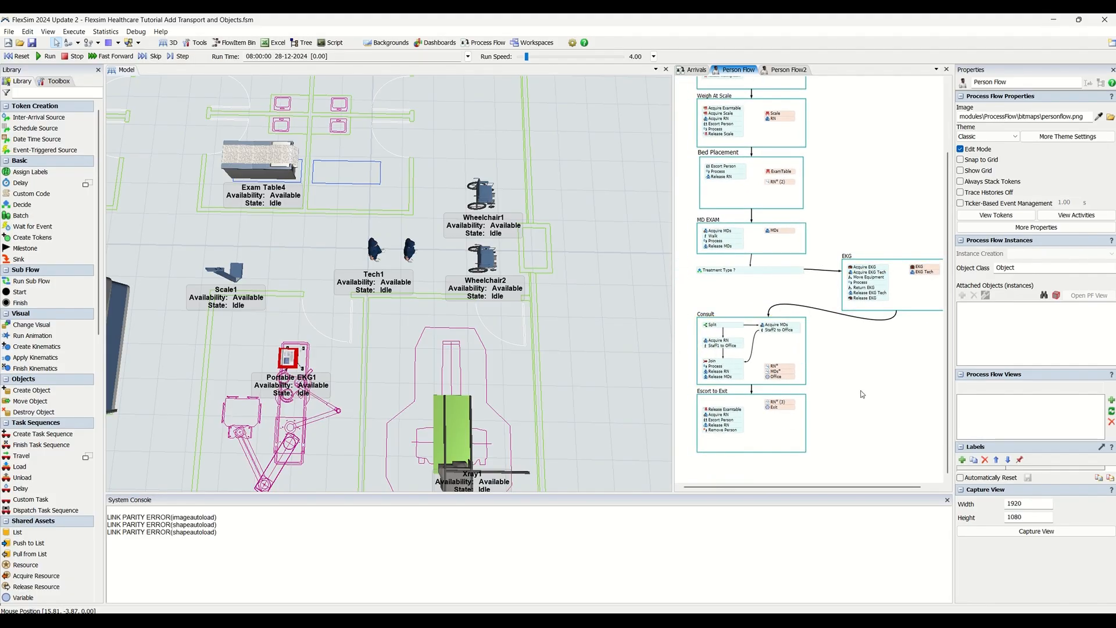
left_click_drag(837, 360, 834, 320)
left_click(766, 357)
left_click_drag(765, 357, 765, 379)
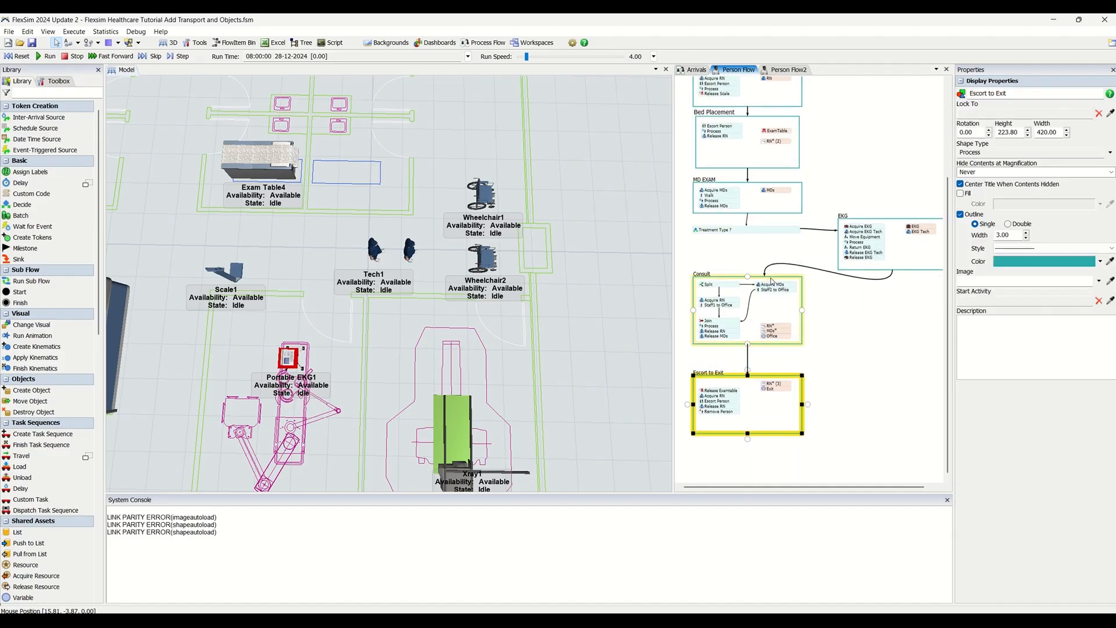
left_click_drag(771, 282, 772, 301)
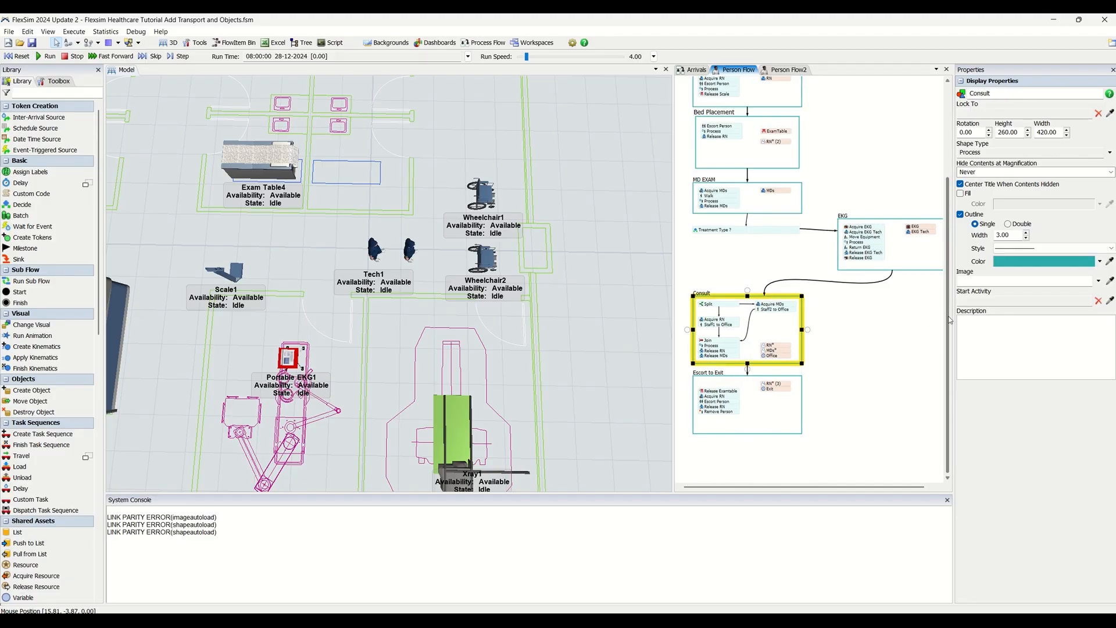
left_click(907, 329)
scroll(890, 329, "down", 1)
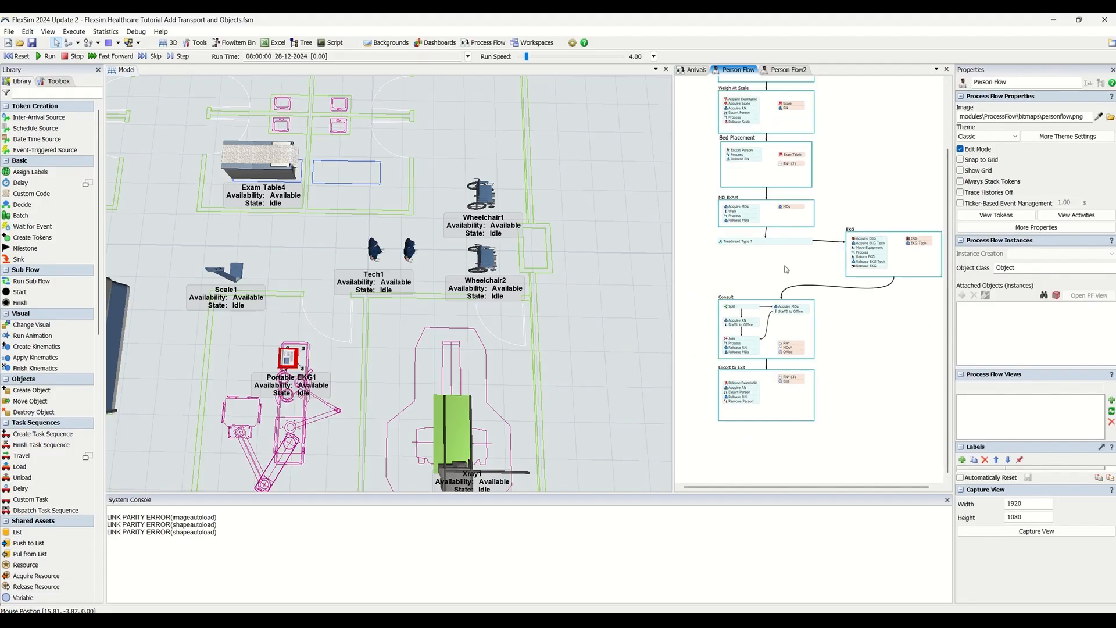
left_click_drag(787, 270, 789, 308)
scroll(789, 308, "up", 1)
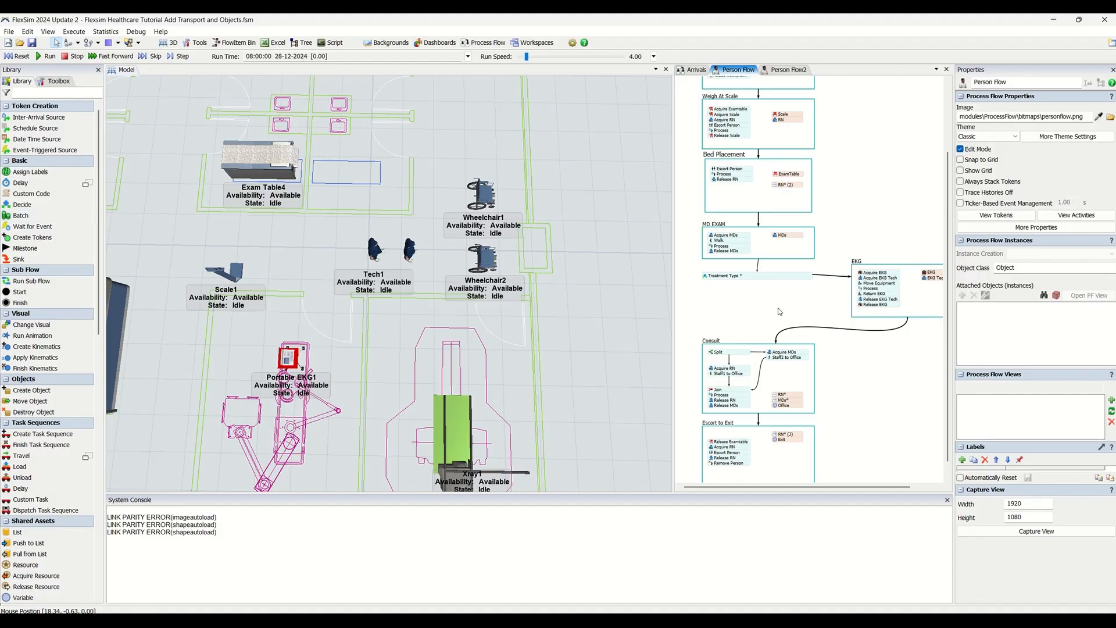
- Locate the People Activity Sets in the library and bring the free space beside Treatment Type into view
left_click_drag(712, 303, 851, 289)
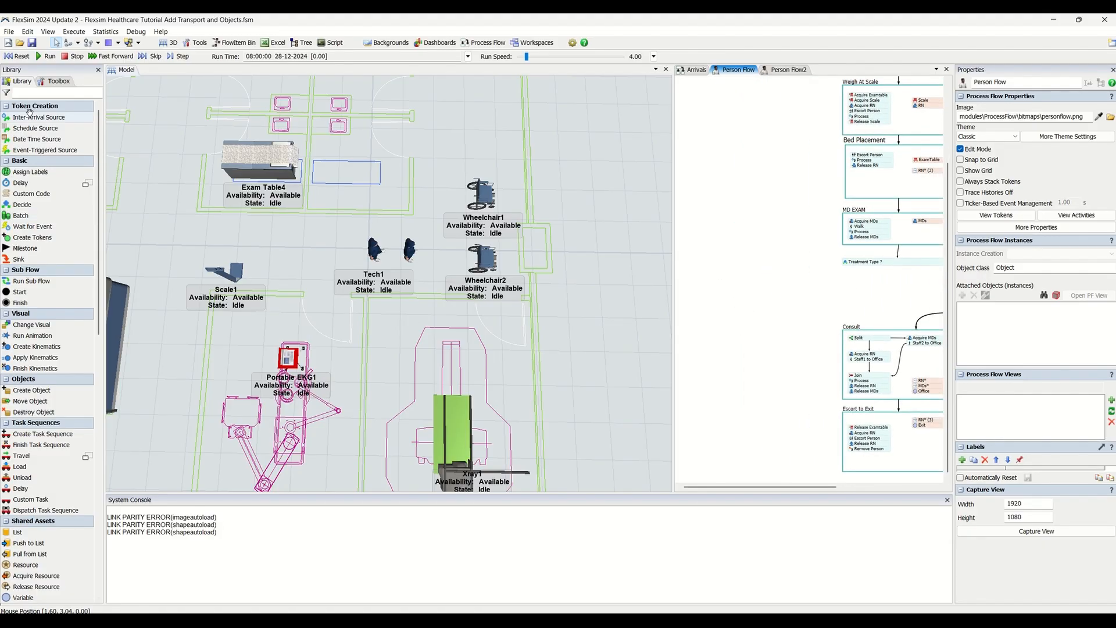
scroll(22, 384, "down", 12)
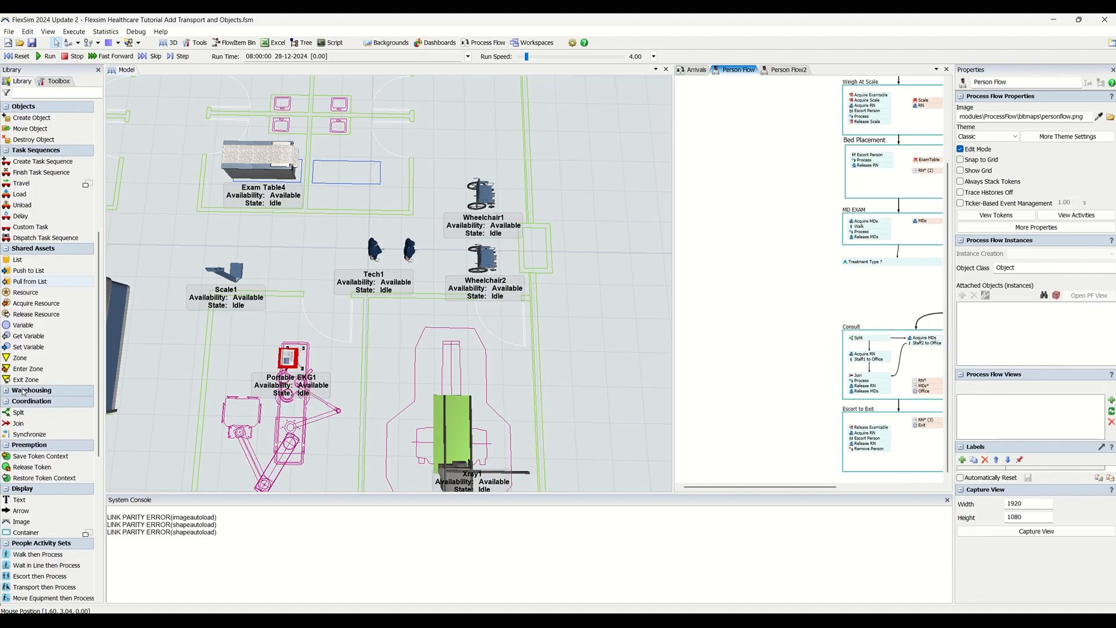
scroll(22, 392, "down", 6)
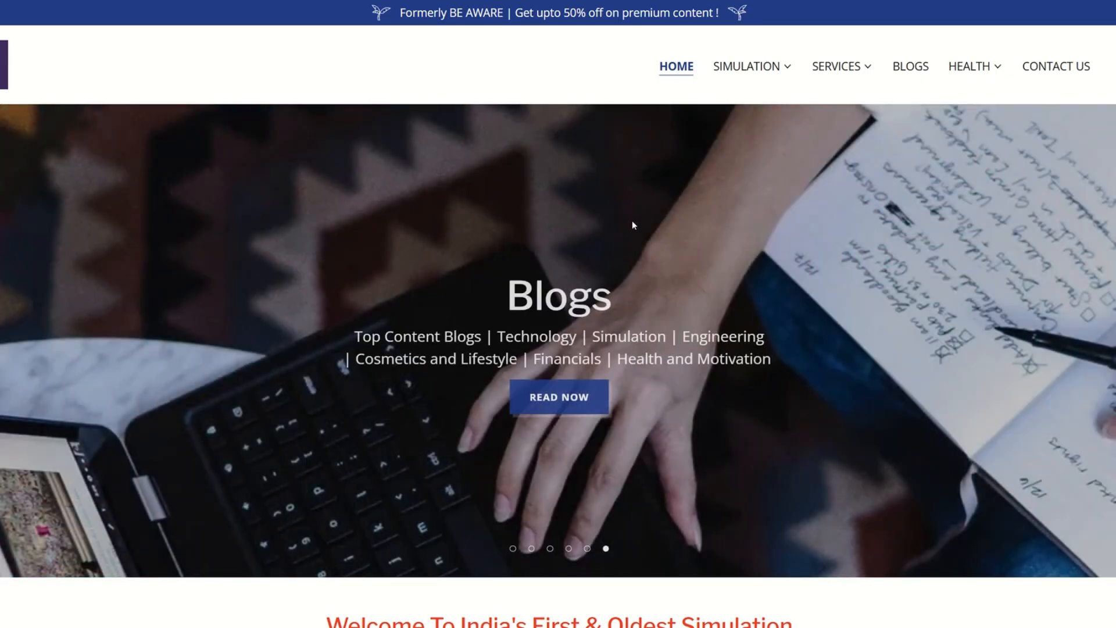
- Switch to the LeanSimCorp website and look through its home page and the pages offered under Simulation and Services
scroll(693, 232, "down", 8)
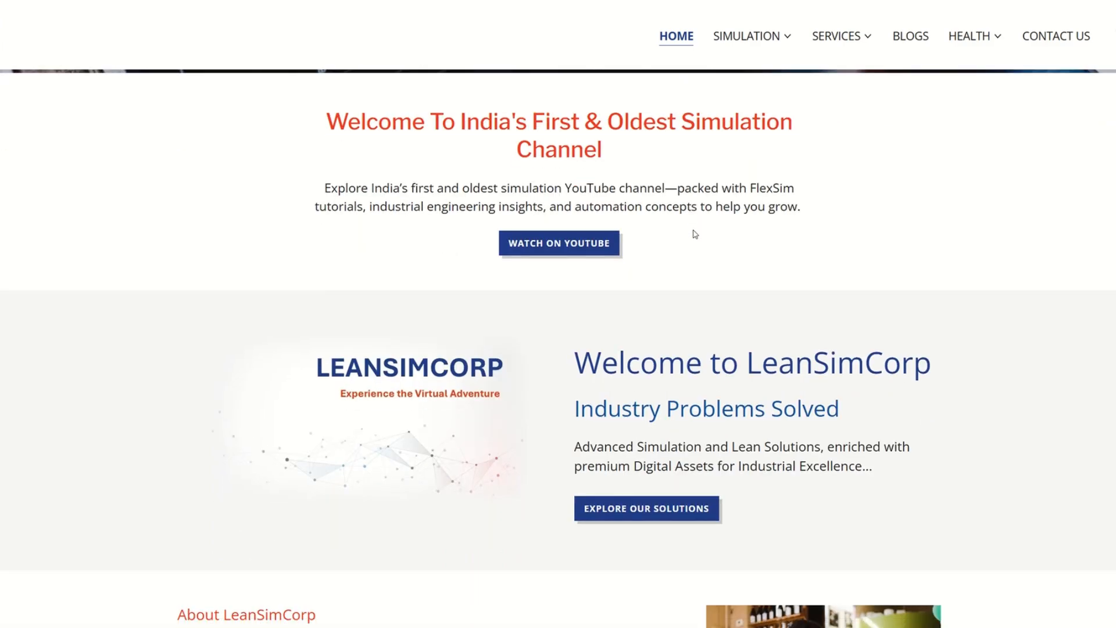
scroll(695, 234, "down", 1)
scroll(695, 234, "down", 10)
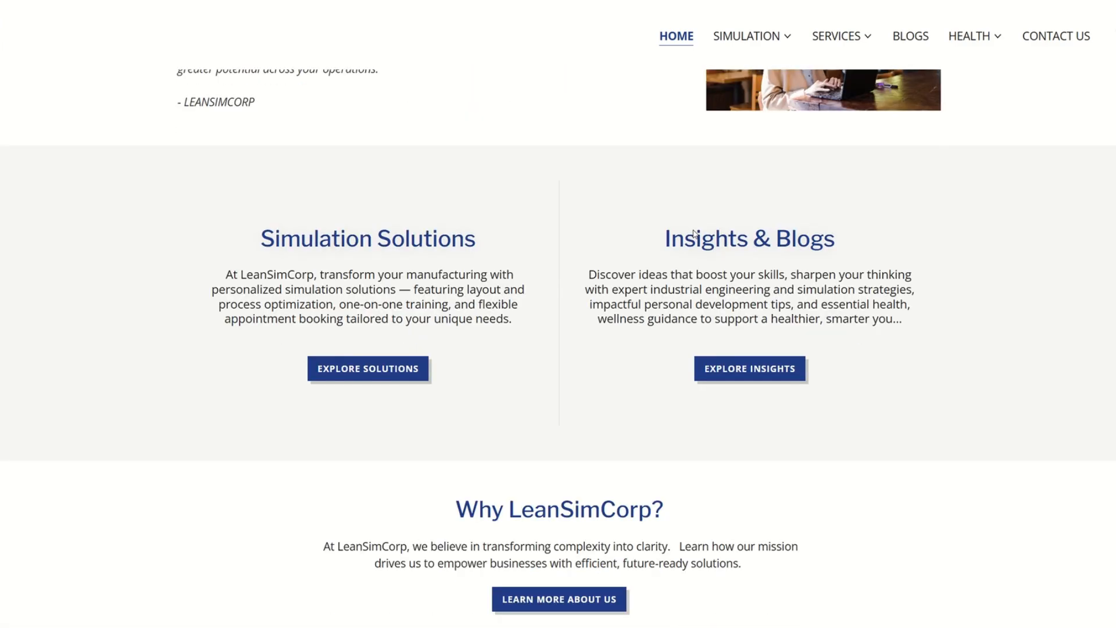
scroll(694, 233, "down", 1)
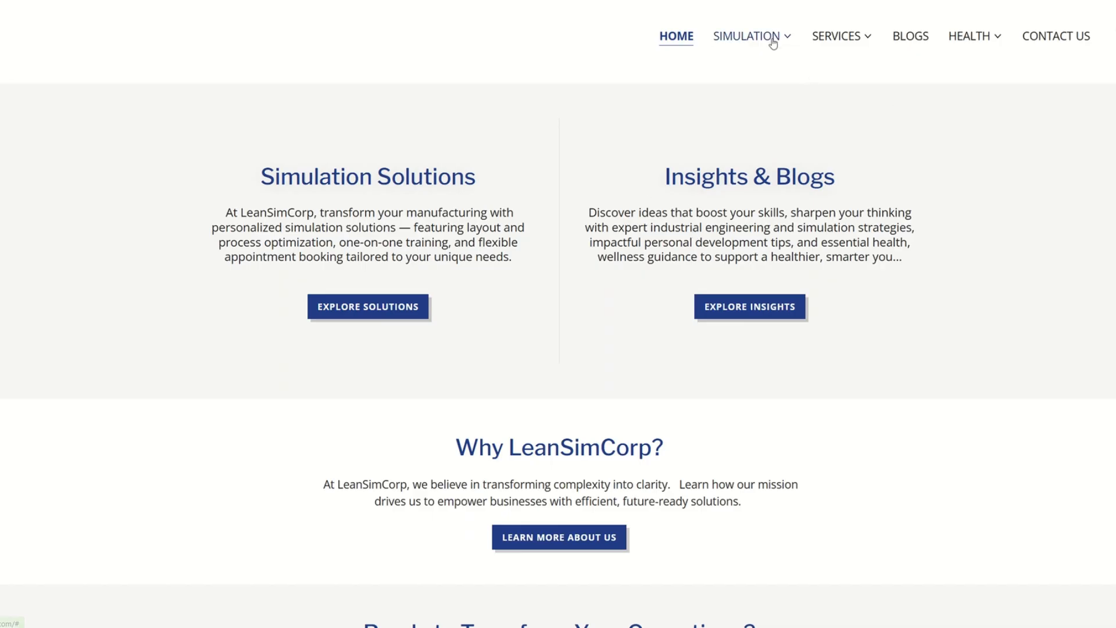
mouse_move(772, 40)
left_click(765, 76)
left_click(751, 38)
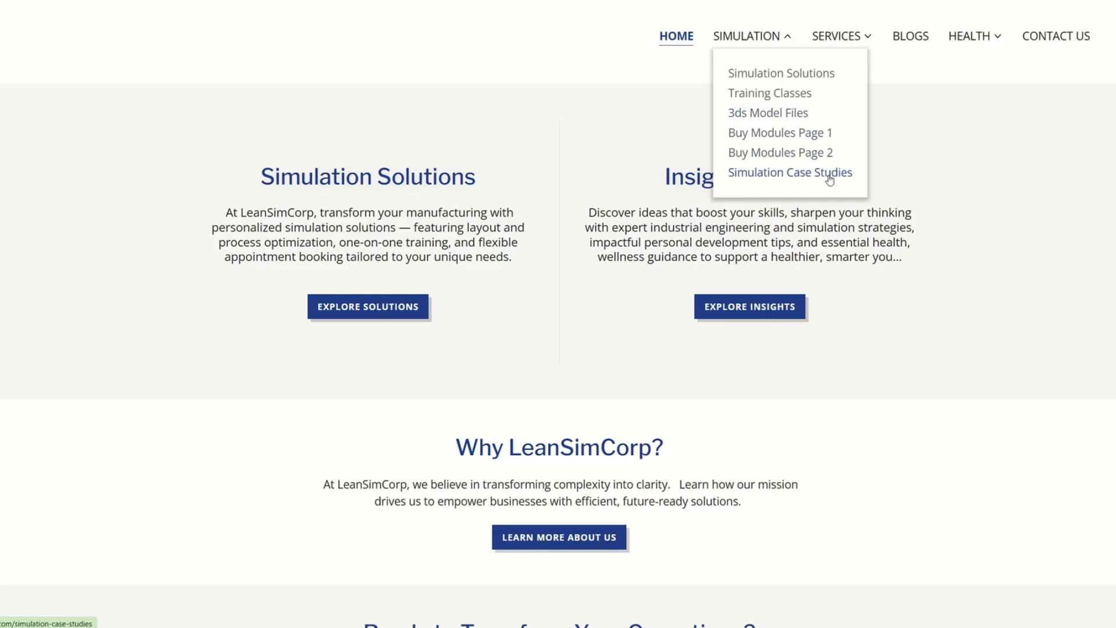
left_click(841, 37)
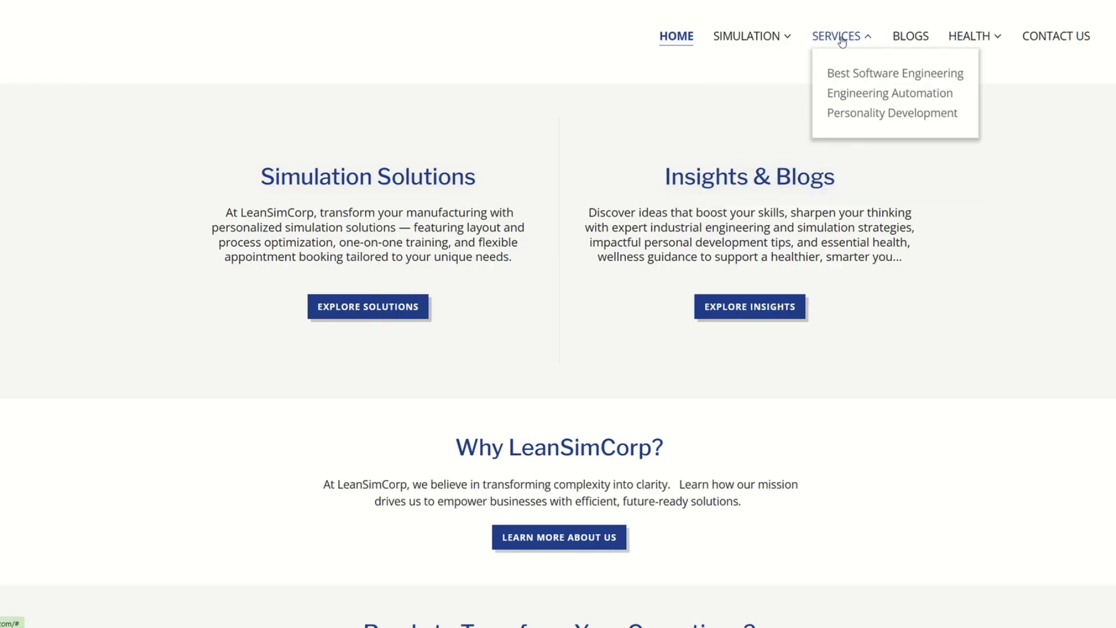
- Open the Simulation Solutions page and examine its one-to-one sessions, learning center and online appointment offers
left_click(875, 77)
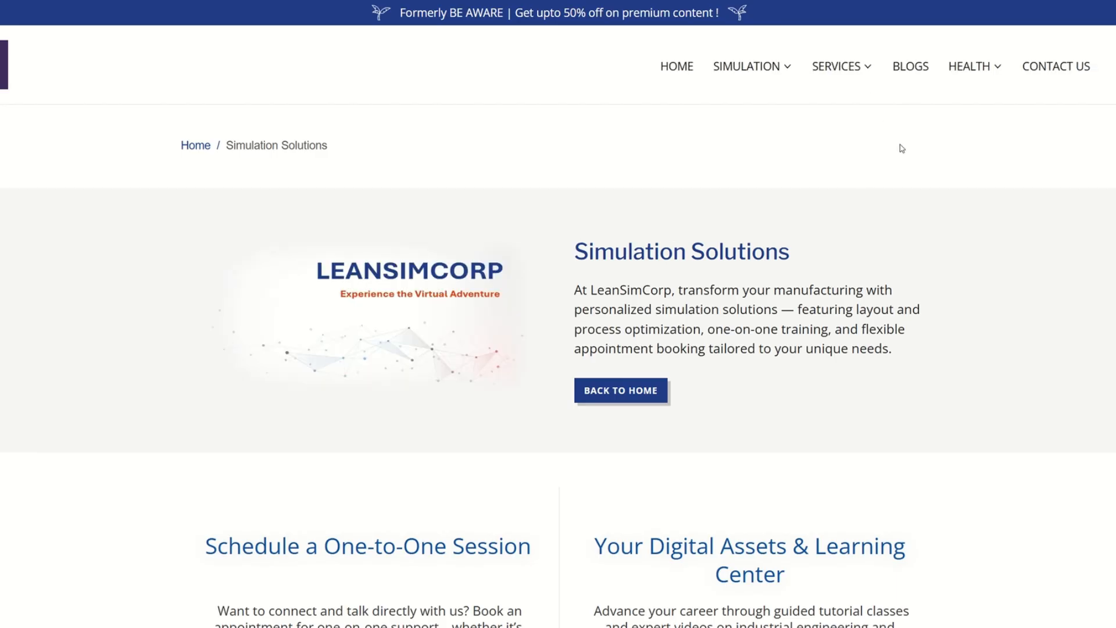
scroll(802, 256, "down", 3)
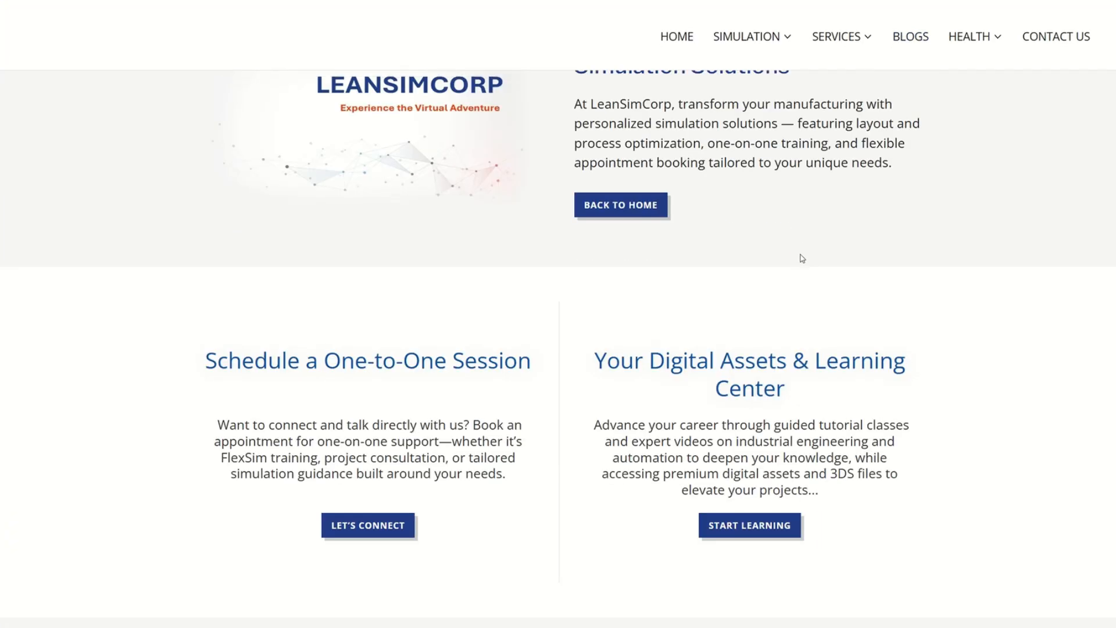
scroll(802, 258, "up", 2)
scroll(740, 199, "down", 4)
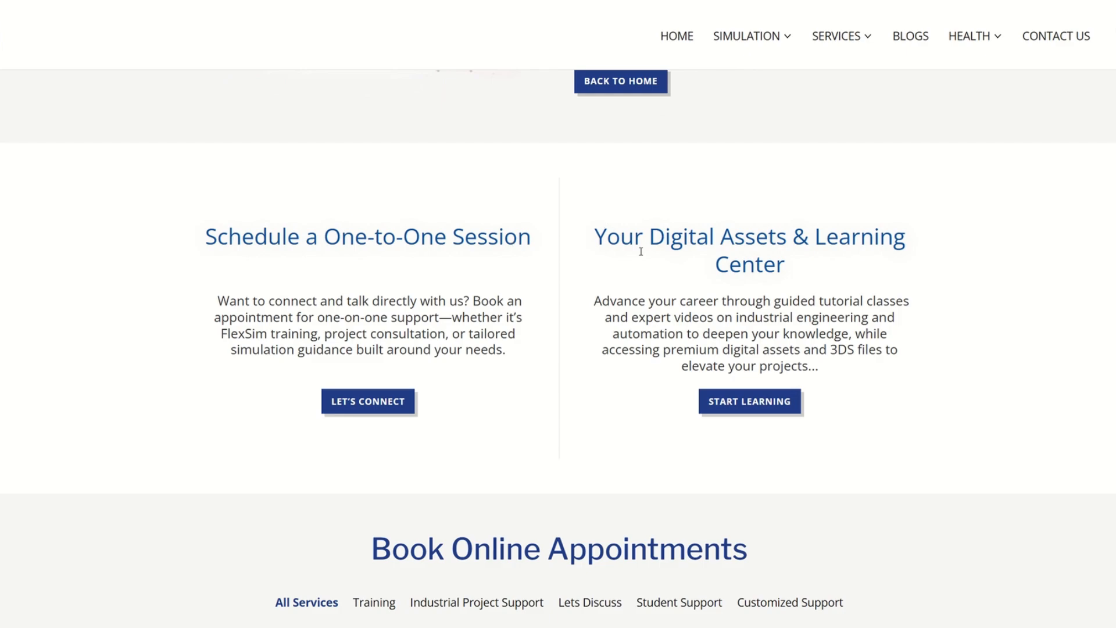
scroll(768, 270, "down", 2)
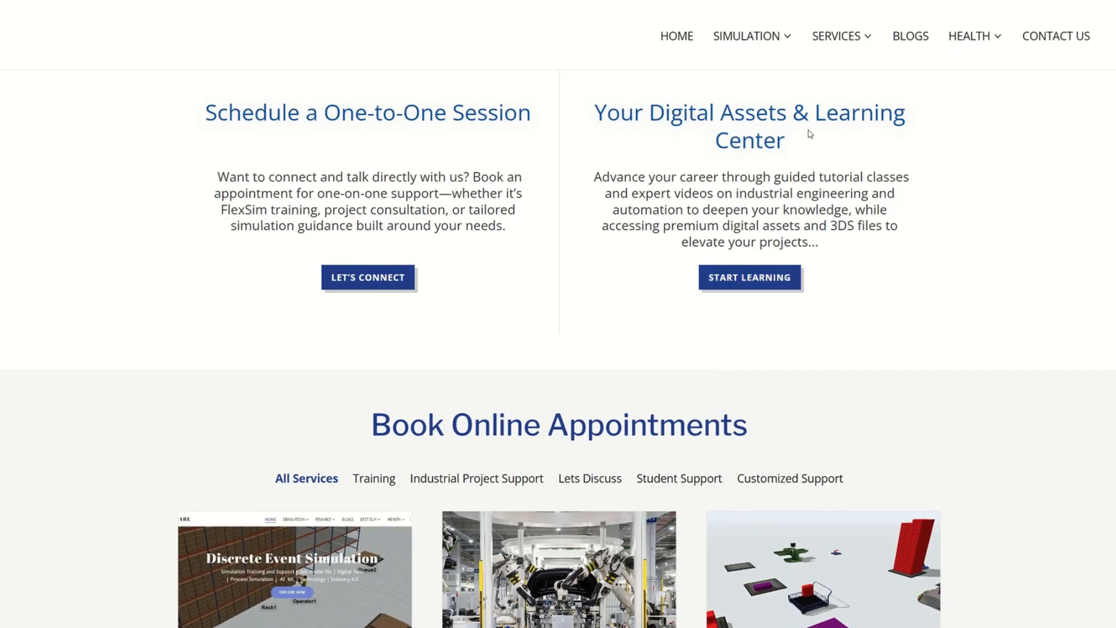
scroll(863, 212, "down", 15)
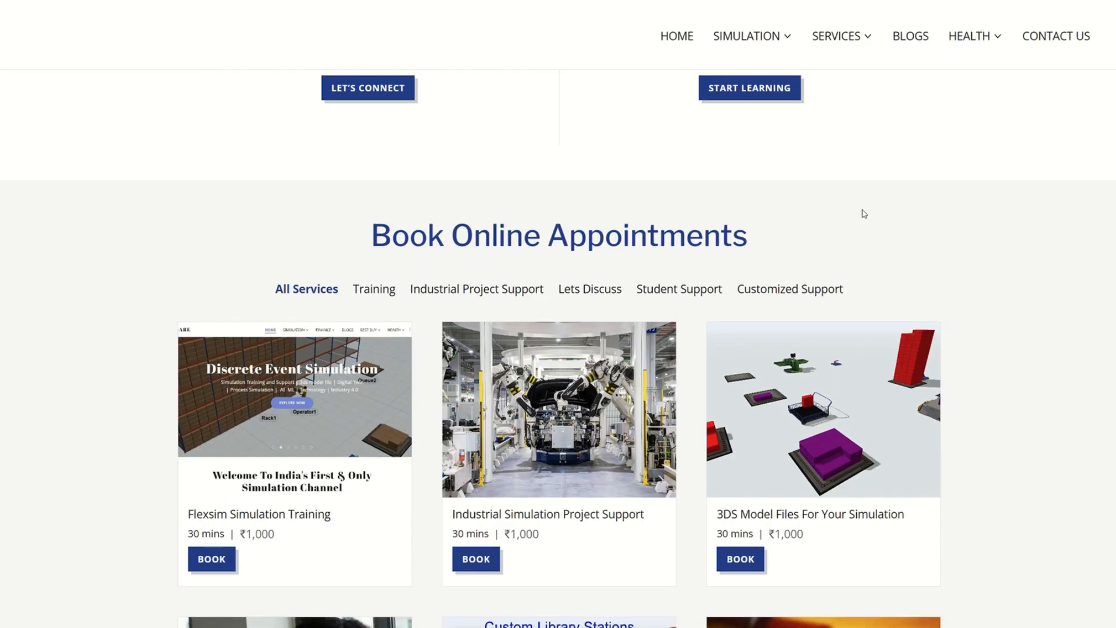
scroll(710, 266, "up", 20)
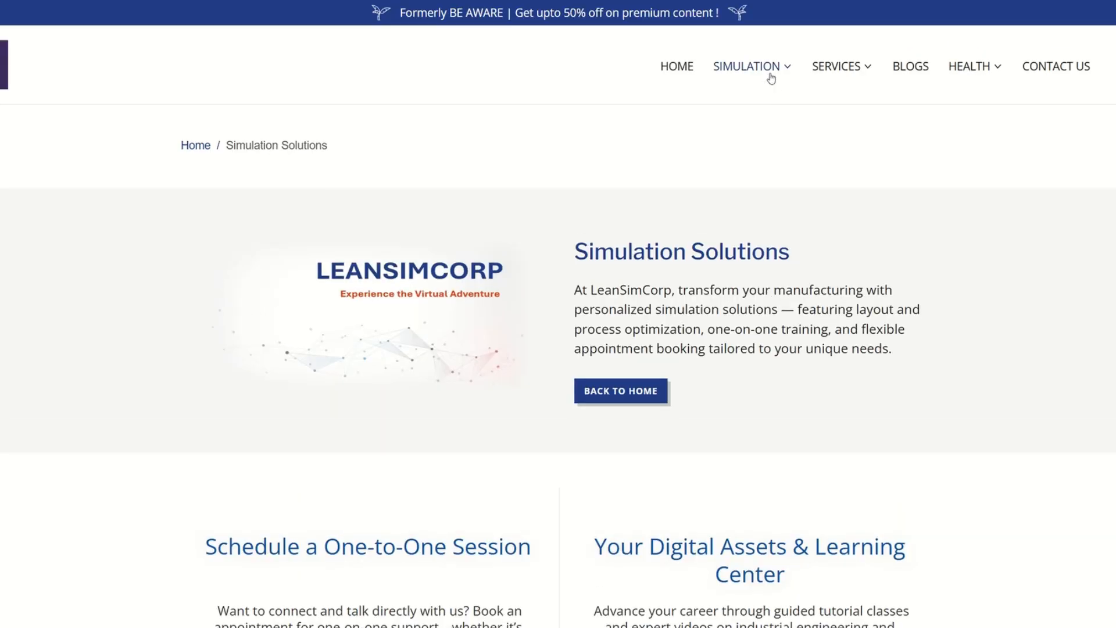
- Open the training classes page and examine the subscription benefits, activation instructions and Premium Course Syllabus chapters
left_click(788, 122)
scroll(612, 330, "down", 12)
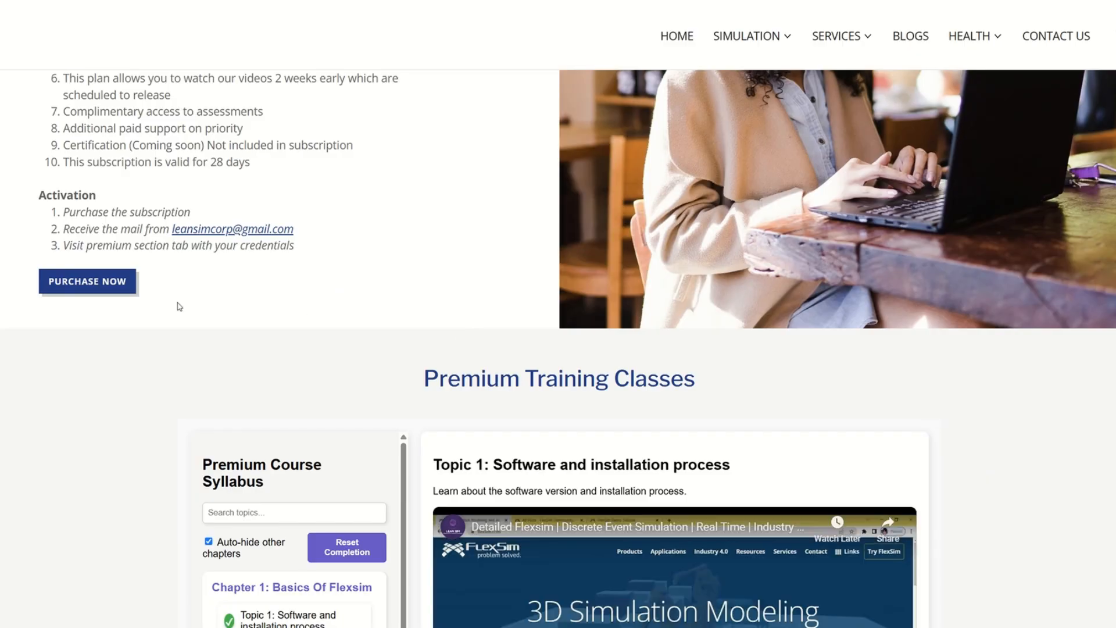
scroll(174, 304, "up", 4)
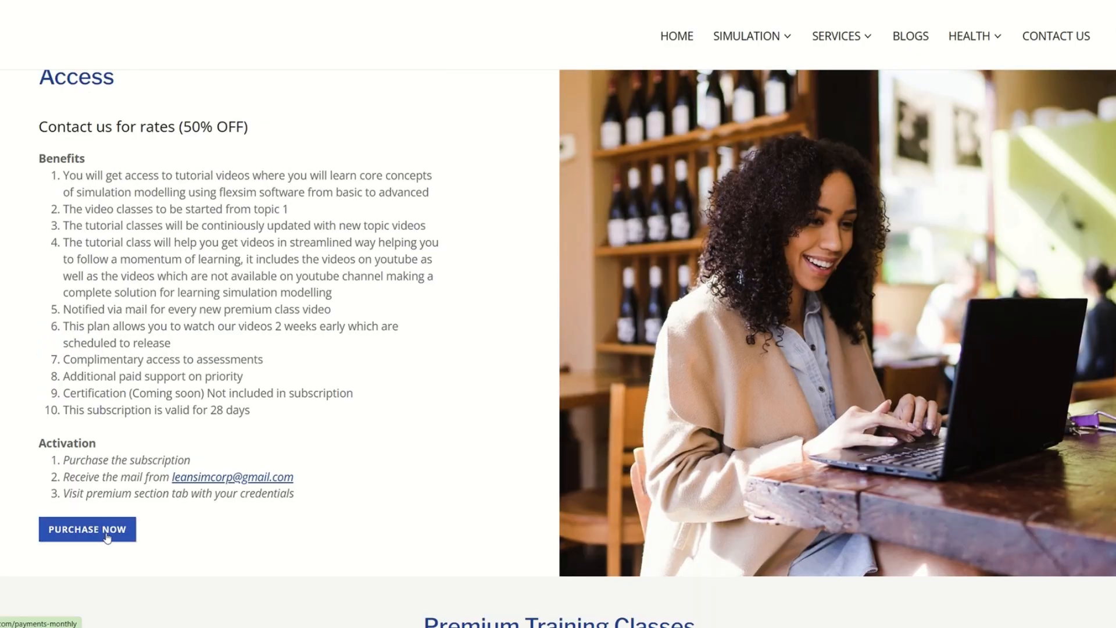
scroll(107, 538, "up", 3)
scroll(399, 404, "down", 15)
scroll(348, 349, "down", 8)
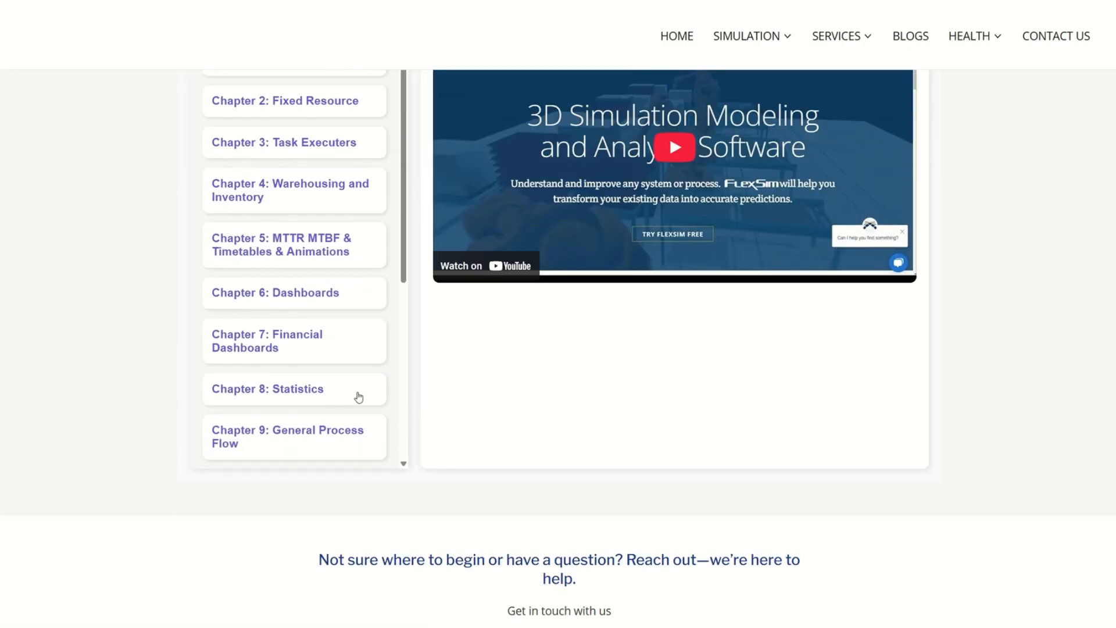
scroll(448, 349, "down", 1)
scroll(361, 353, "up", 6)
scroll(298, 291, "up", 8)
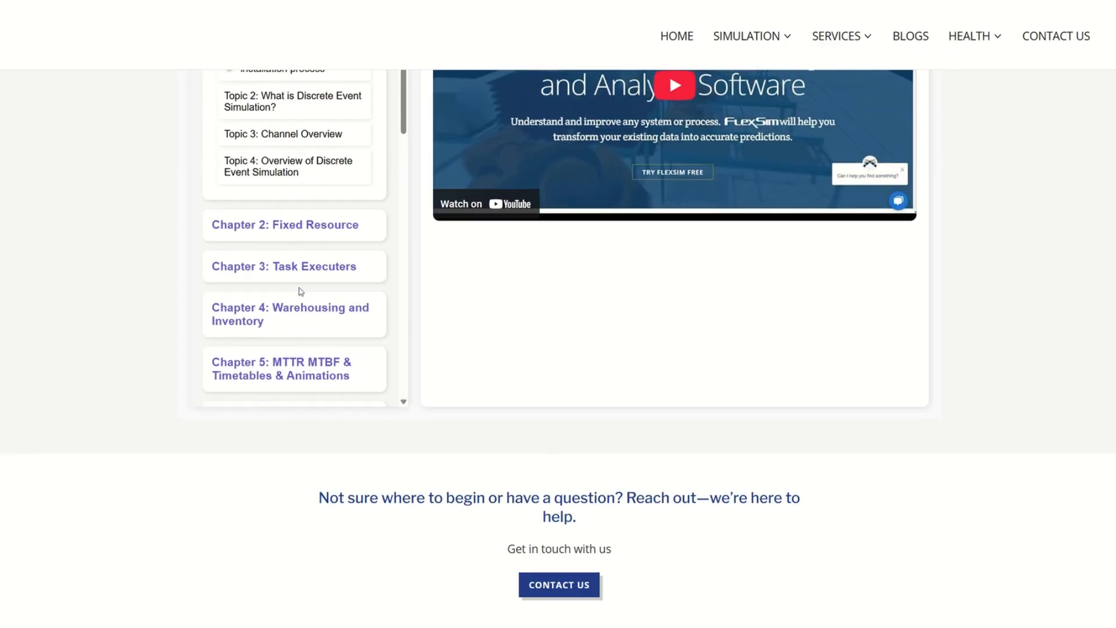
scroll(322, 372, "down", 8)
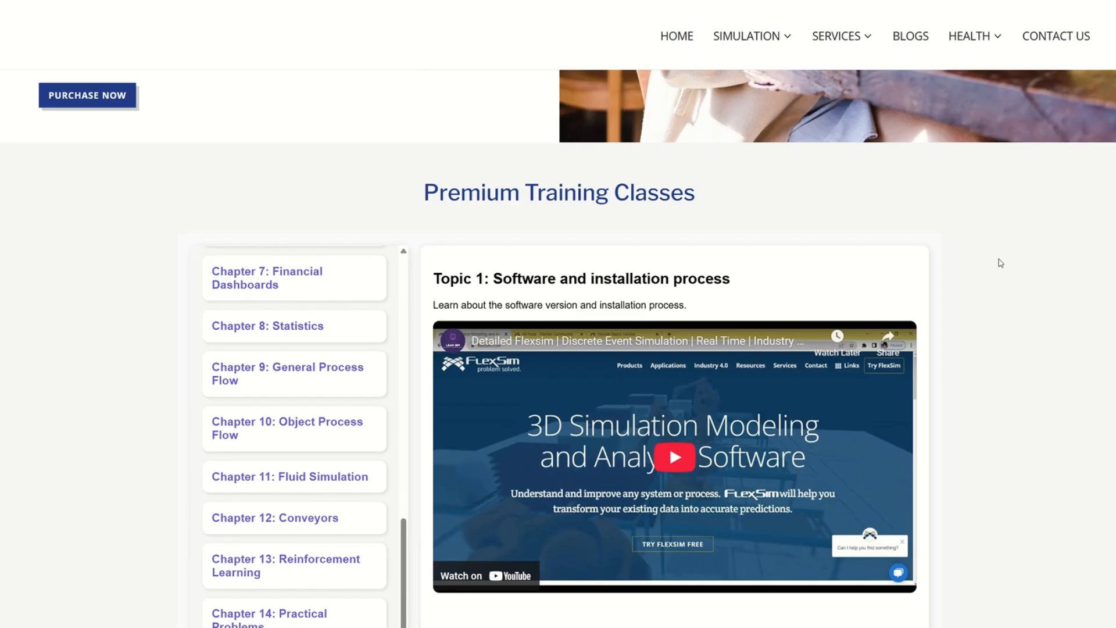
scroll(993, 273, "up", 10)
- Open the Blogs page and look through its introduction, subscription section and list of posts
left_click(910, 42)
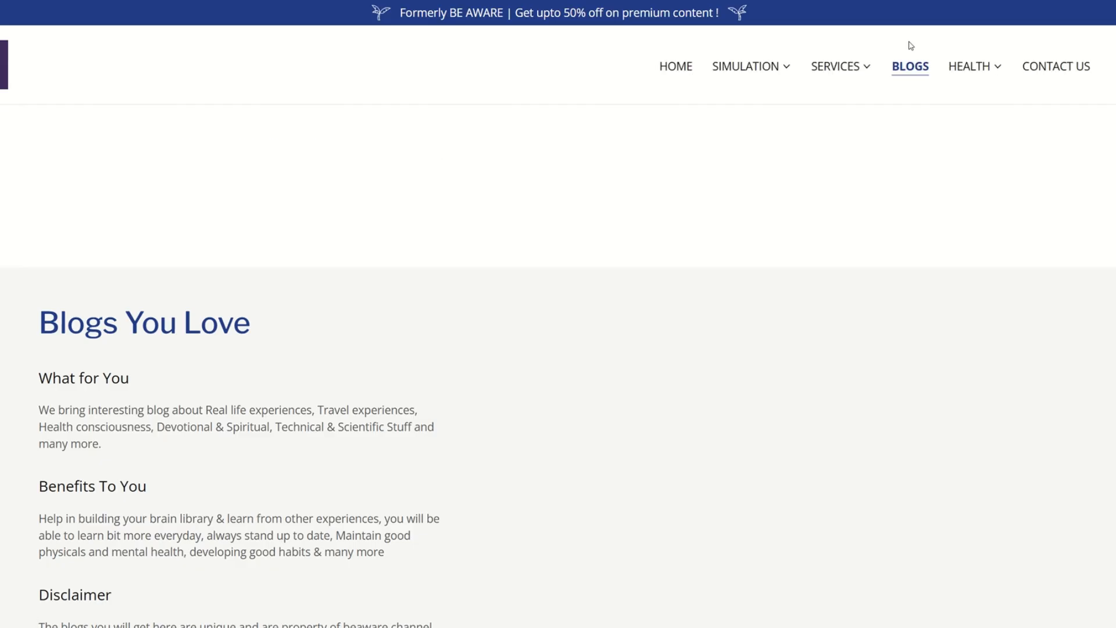
scroll(682, 342, "down", 5)
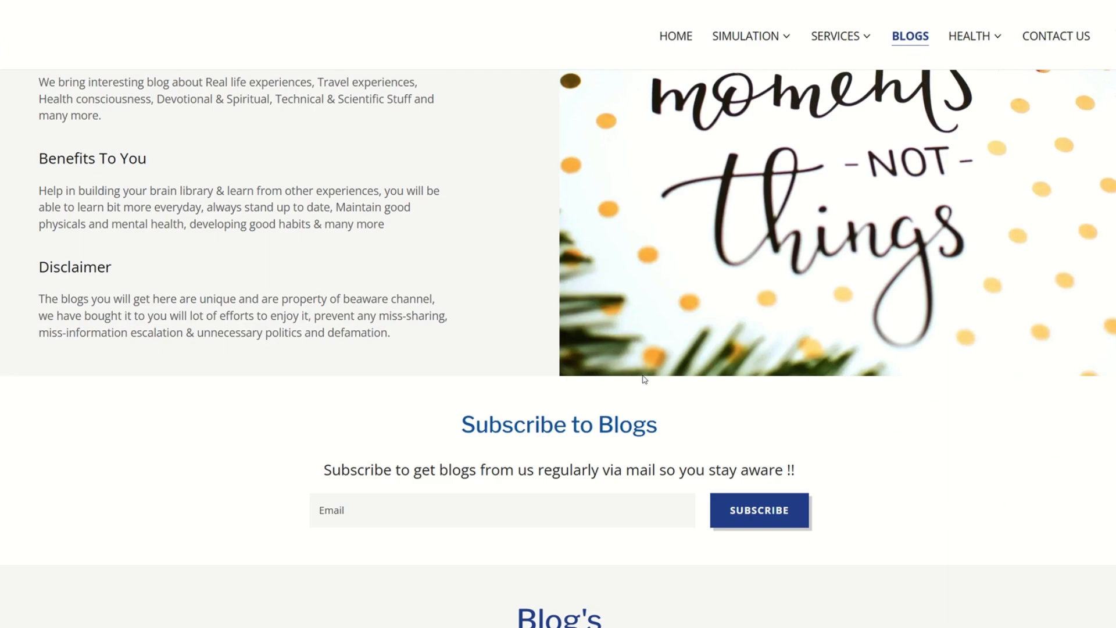
scroll(669, 401, "down", 8)
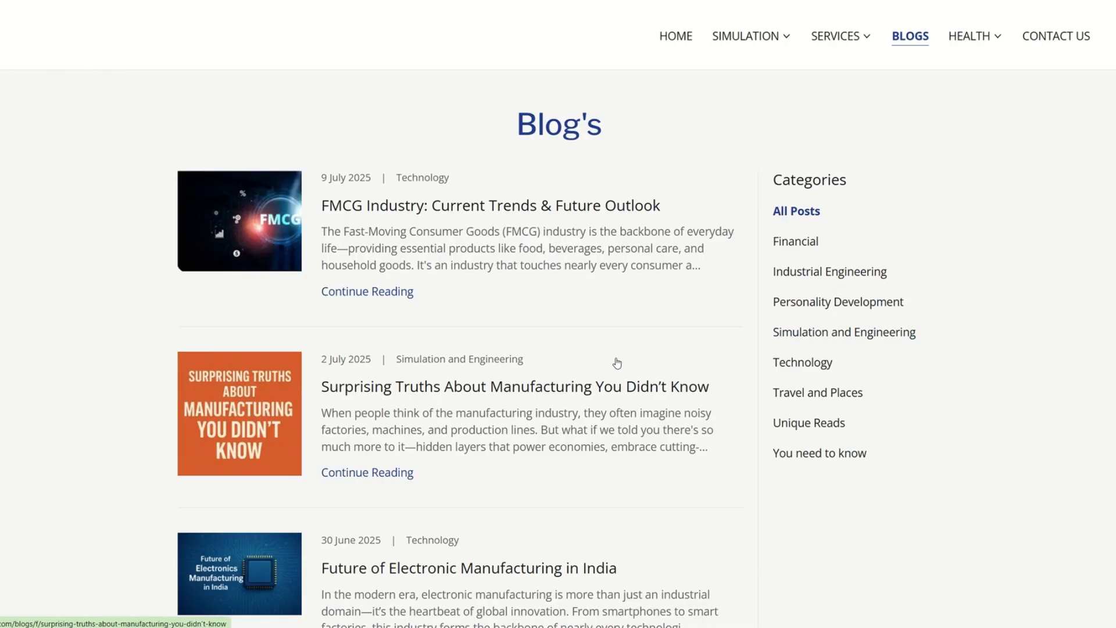
scroll(617, 366, "down", 5)
scroll(617, 370, "down", 8)
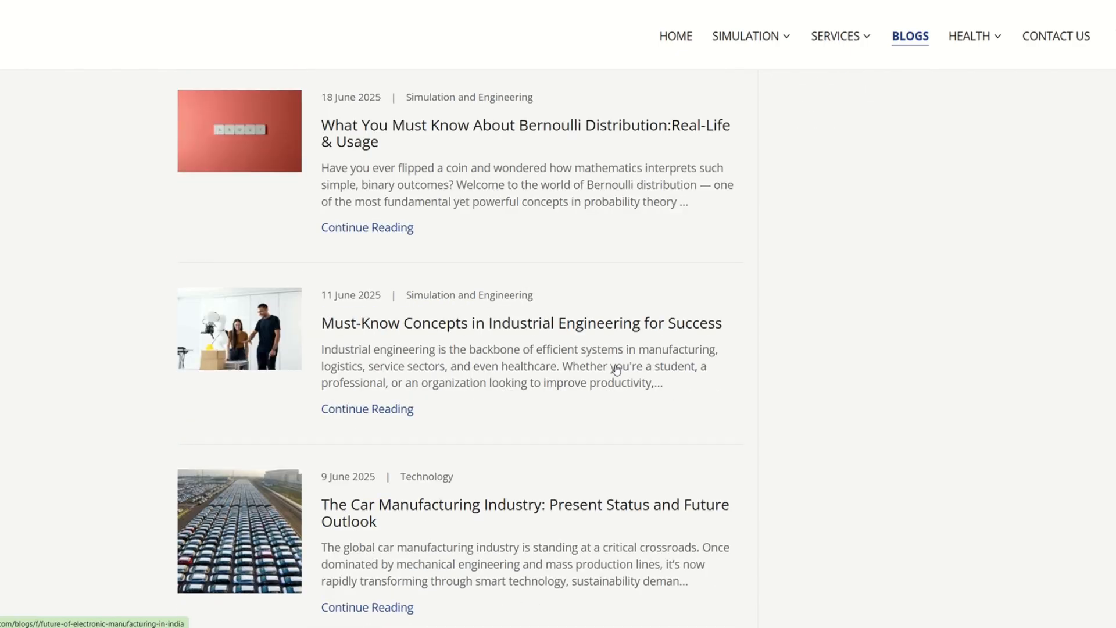
scroll(619, 372, "up", 20)
scroll(684, 388, "up", 1)
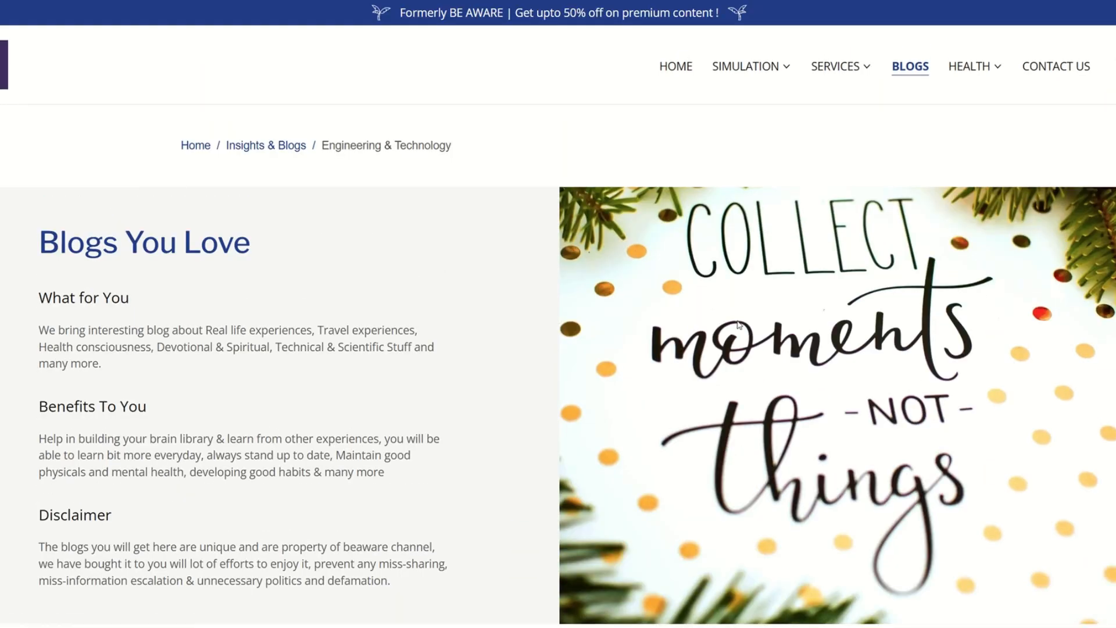